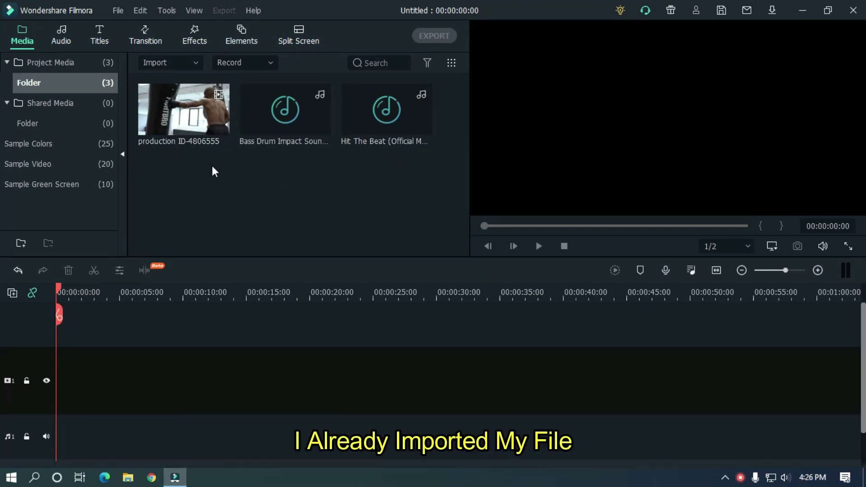
Step: Place the boxing clip at the start of video track 1 and the same clip above it on track 2, fitting both in the timeline
left_click_drag(188, 118, 46, 386)
left_click_drag(116, 292, 787, 294)
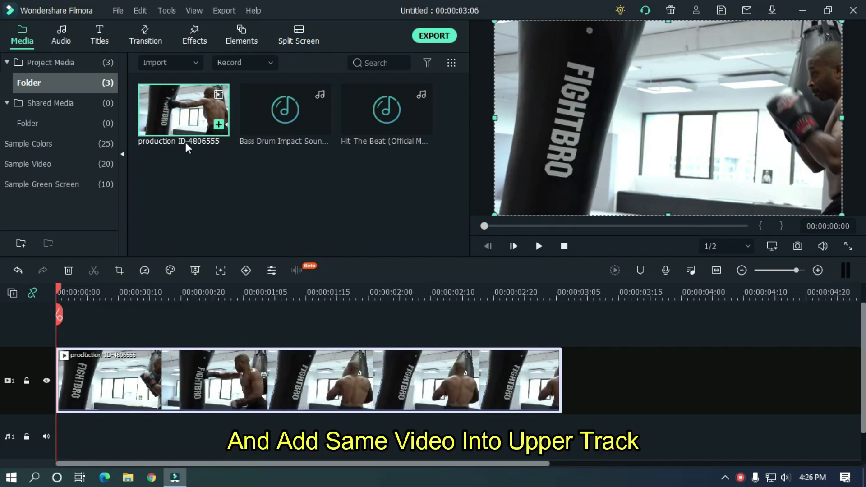
left_click_drag(188, 115, 60, 333)
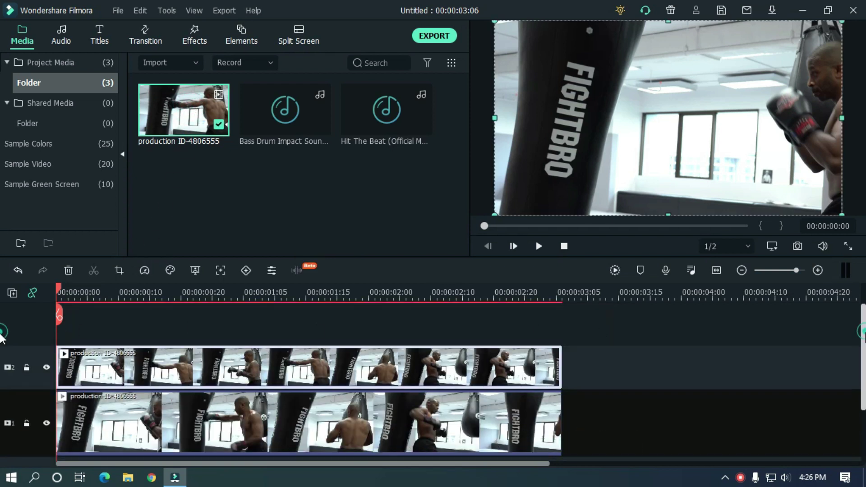
left_click(718, 271)
Step: Add timeline markers at 00:00:01:18 and 00:00:02:01 to delimit the shake section
left_click(208, 294)
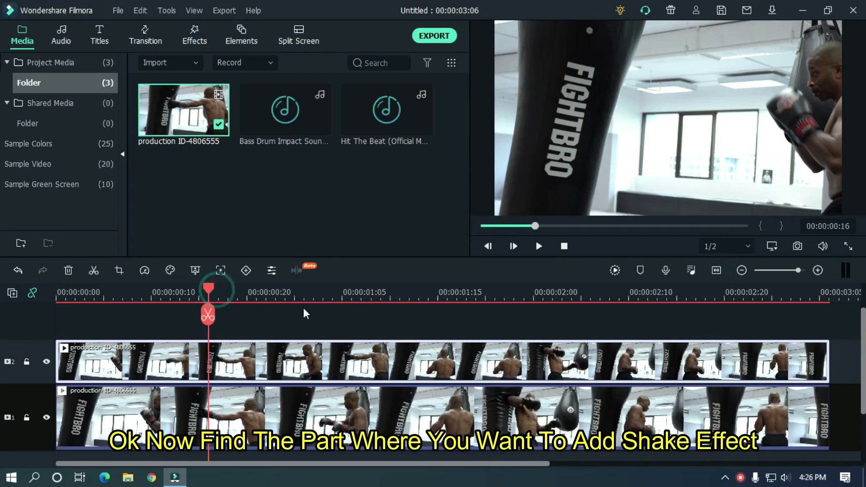
left_click(311, 319)
left_click_drag(208, 291, 470, 294)
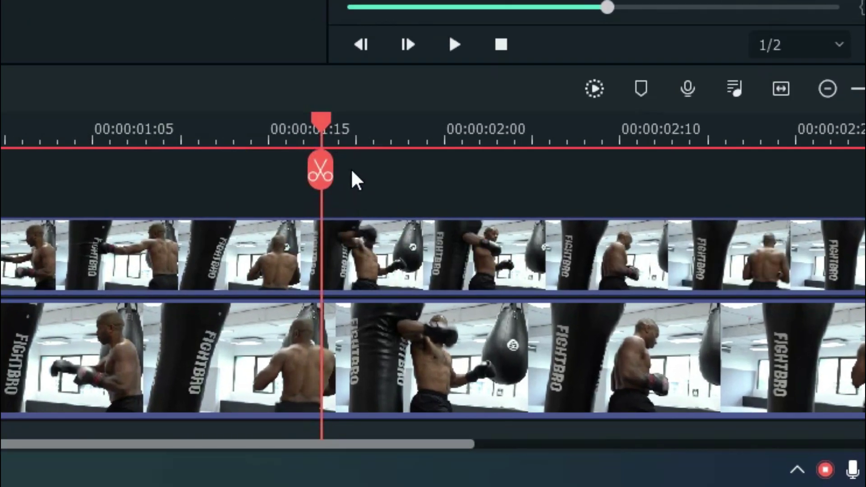
key("m")
left_click(324, 126)
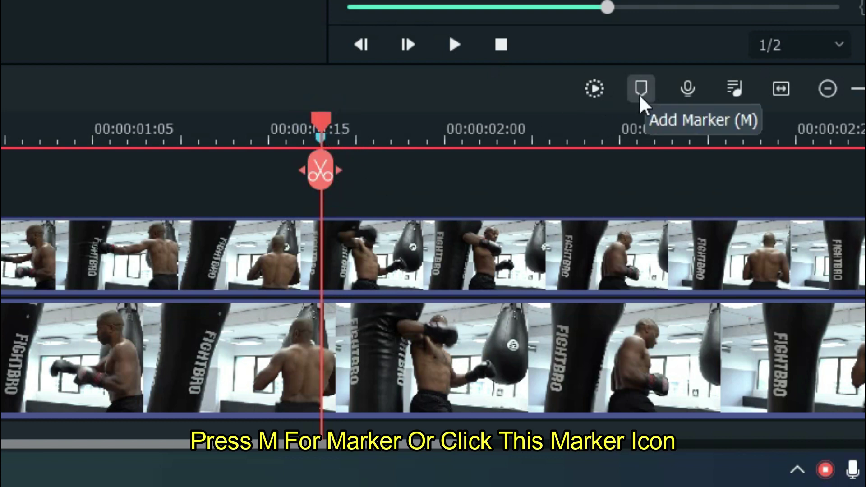
mouse_move(321, 118)
left_mouse_down()
mouse_move(484, 121)
mouse_move(472, 121)
left_mouse_up()
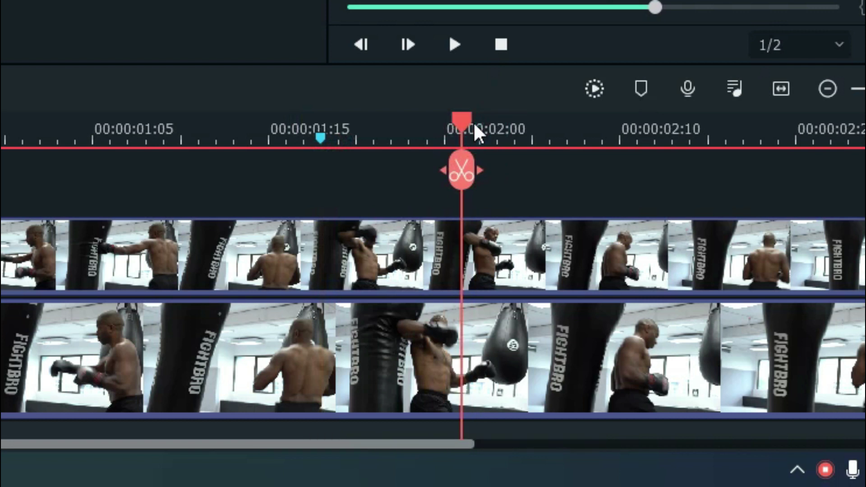
key("m")
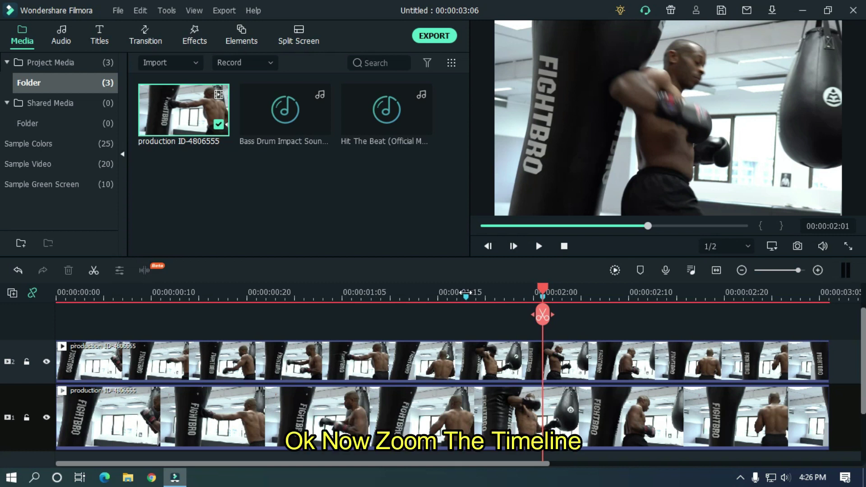
Step: Add a custom animation keyframe with default values to the upper boxing clip at the first marker
left_click(456, 294)
left_click_drag(569, 291, 723, 289)
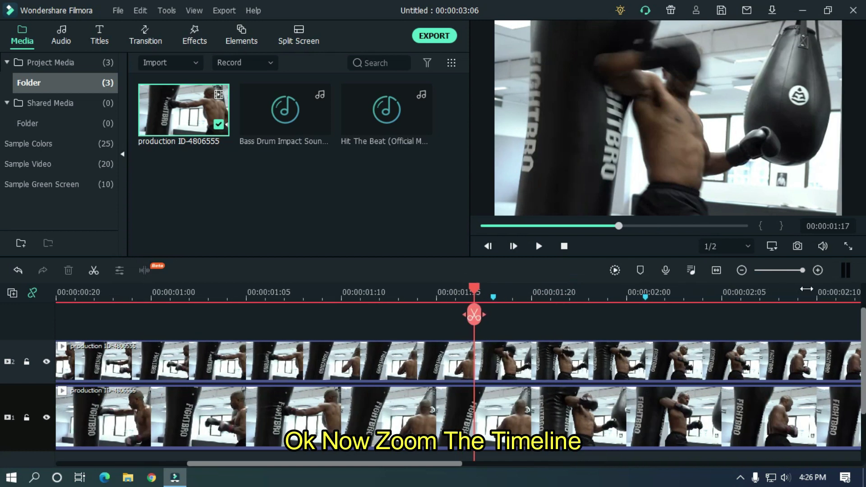
left_click_drag(475, 292, 493, 292)
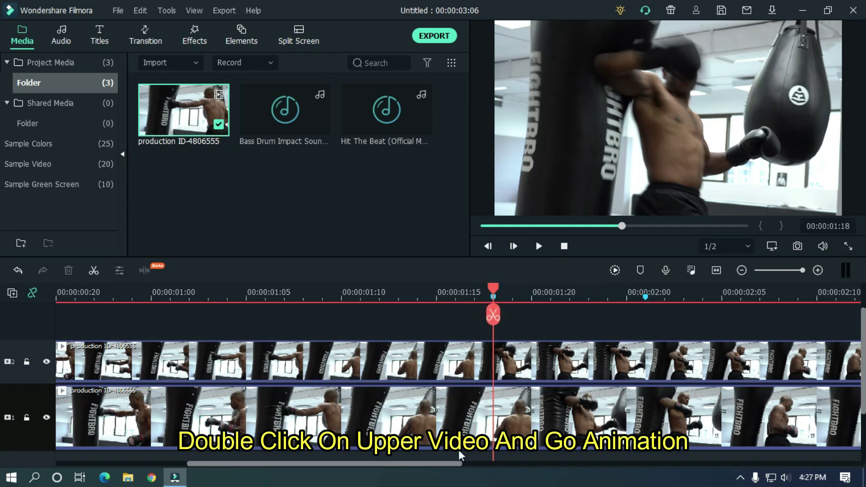
left_click_drag(457, 464, 509, 464)
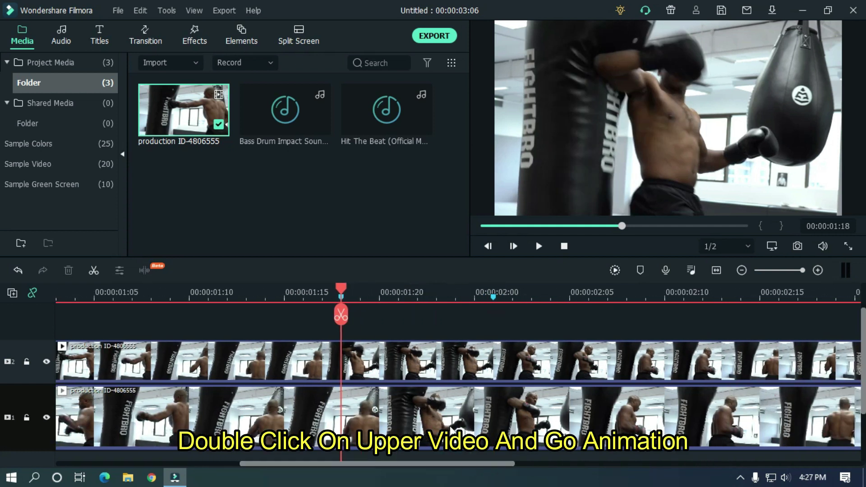
double_click(448, 361)
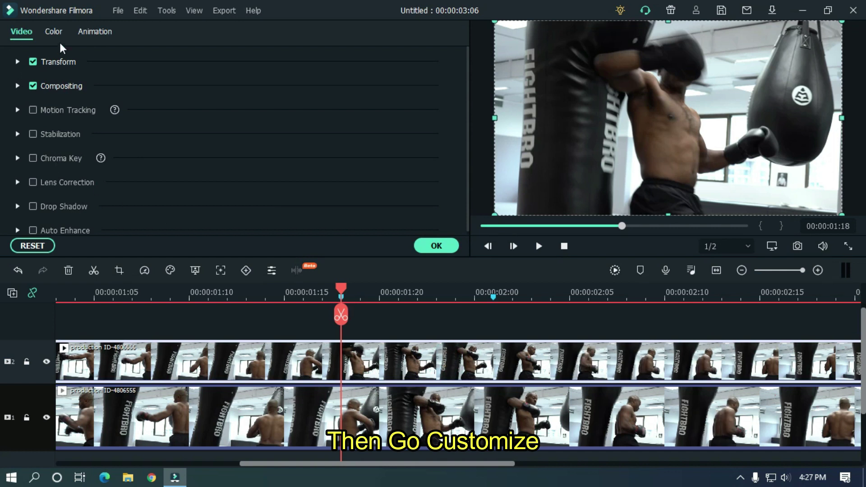
left_click(91, 33)
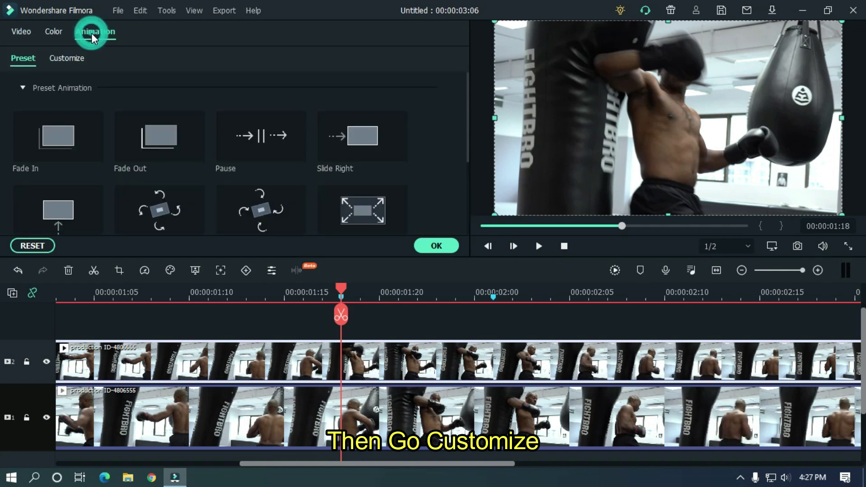
left_click(70, 58)
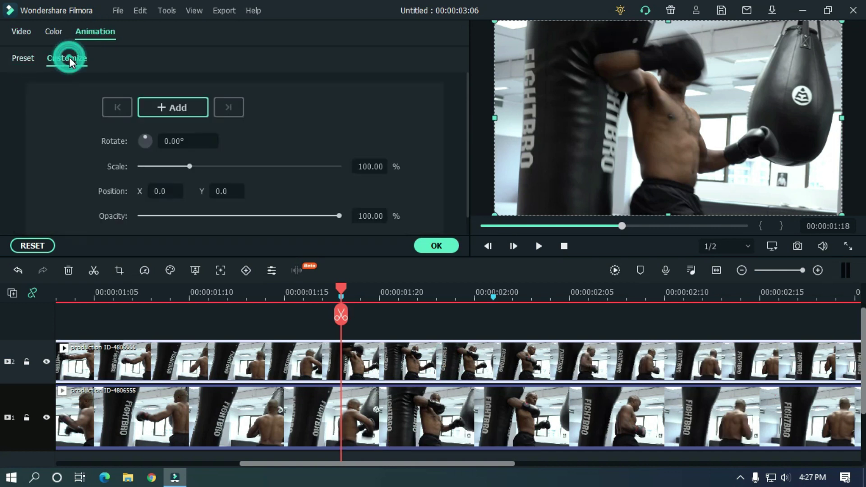
left_click(180, 112)
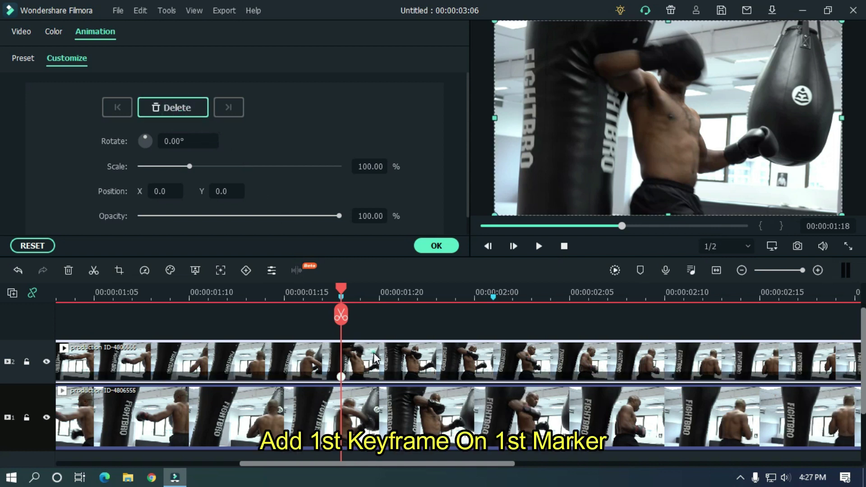
Step: Two frames after the first marker, keyframe the upper clip with scale 97% and position X 9
left_click_drag(345, 289, 383, 298)
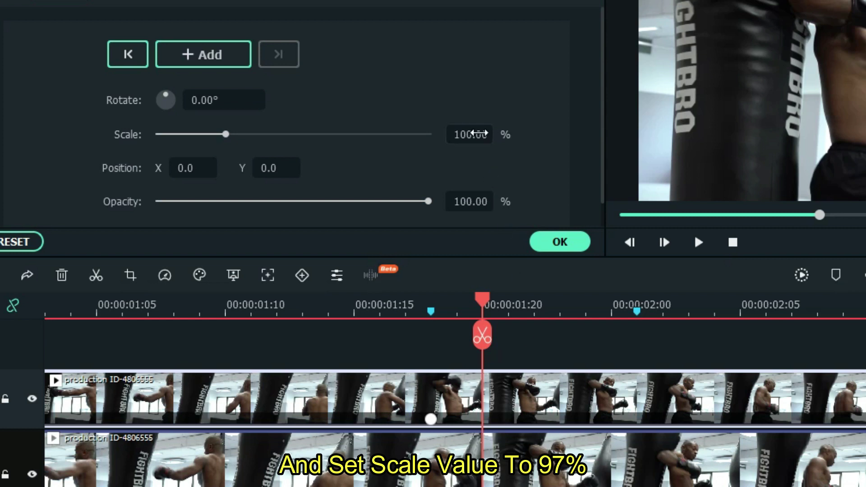
left_click(480, 135)
type("97")
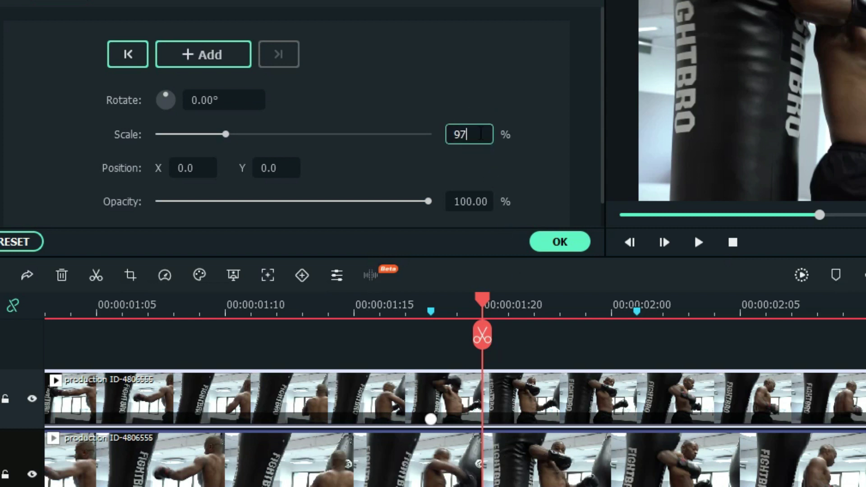
key("Return")
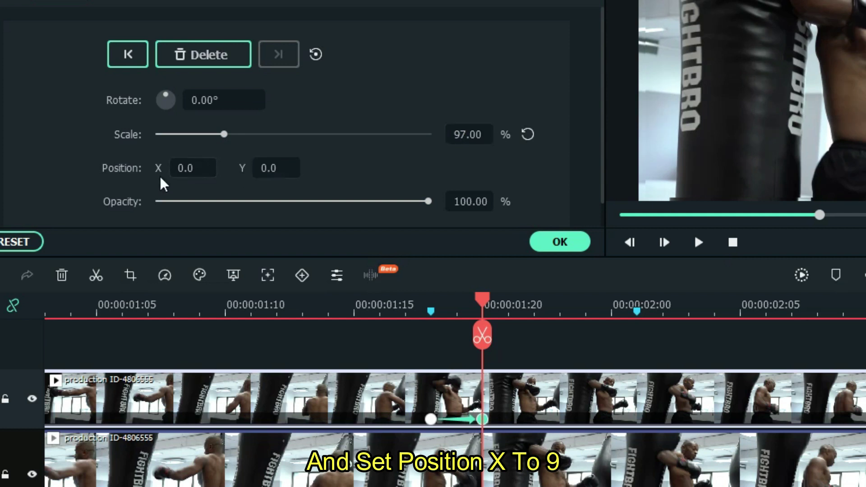
mouse_move(176, 168)
left_mouse_down()
mouse_move(187, 168)
mouse_move(180, 167)
left_mouse_up()
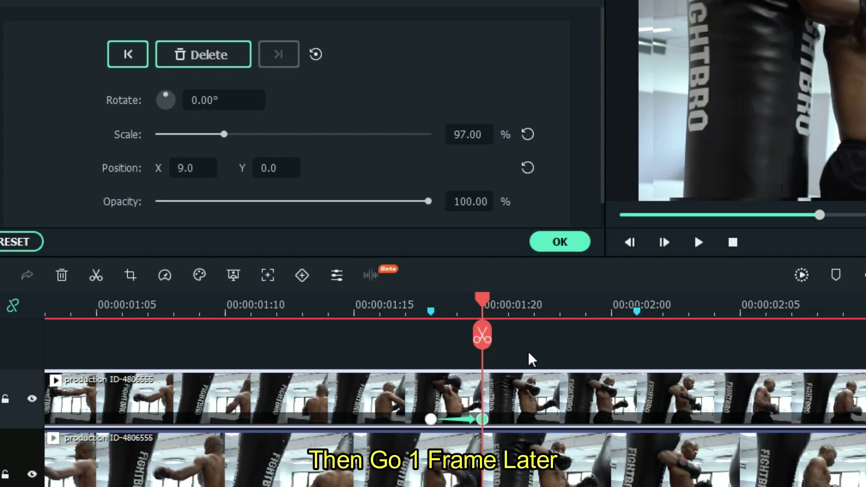
Step: One frame further on, at 00:00:01:21, keyframe the upper clip with position X -9
left_click(488, 311)
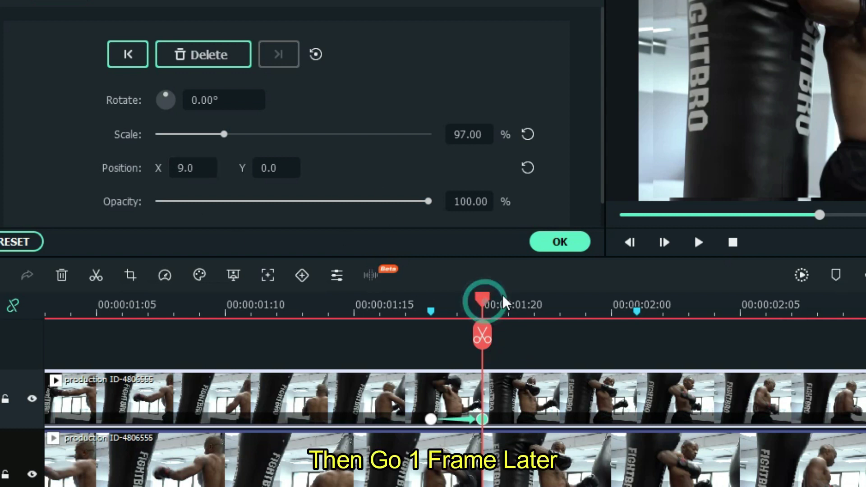
key("Right")
left_click_drag(193, 169, 175, 169)
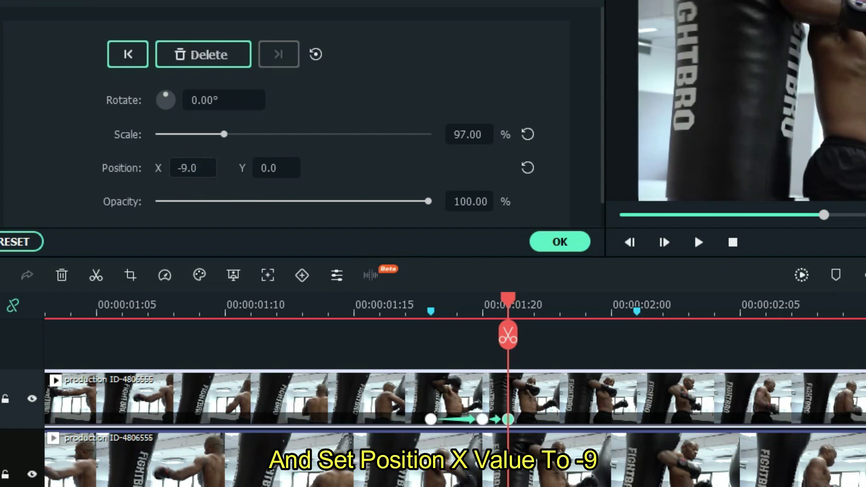
Step: Keyframe the upper clip's position X to 9 at 00:00:01:23 and to -9 at 00:00:01:24
left_click_drag(508, 299, 567, 305)
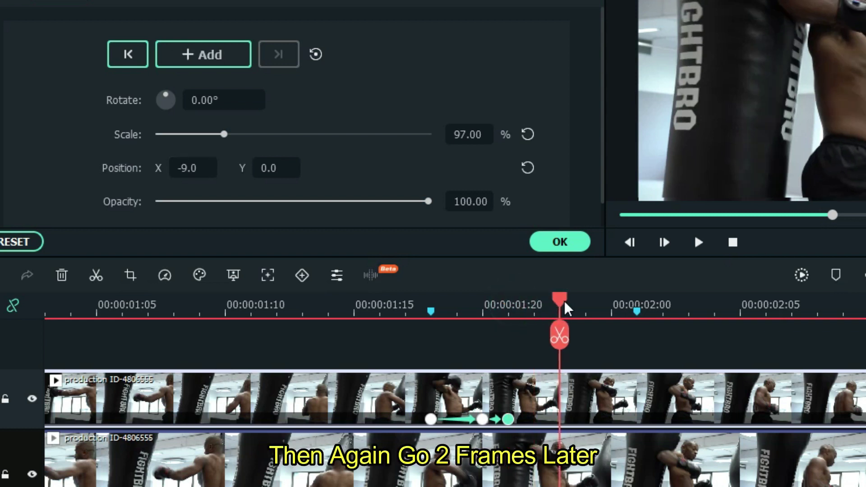
left_click_drag(187, 169, 191, 169)
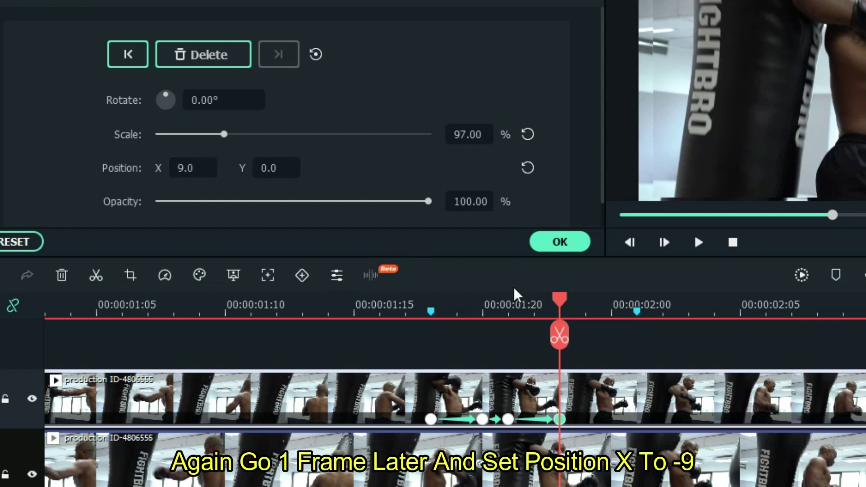
left_click(590, 305)
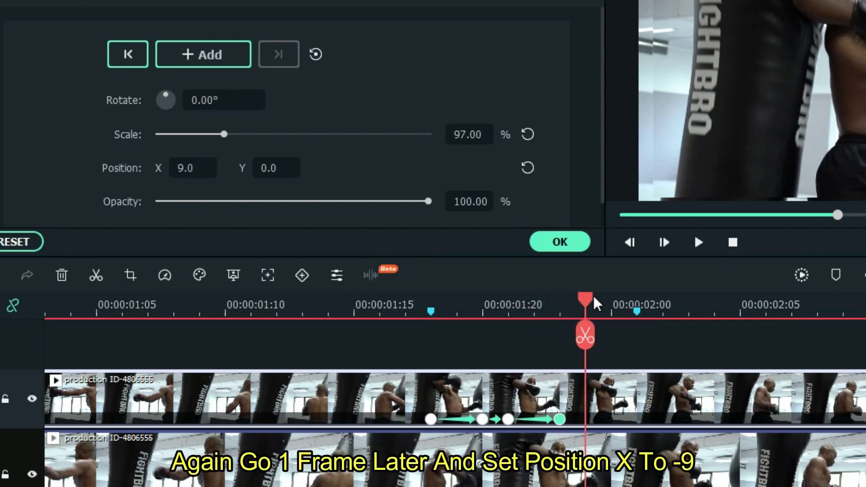
left_click_drag(190, 167, 112, 168)
Step: At the second marker, keyframe the upper clip with its position and scale reset to the defaults
left_click_drag(590, 299, 615, 301)
key("Right")
key("Right")
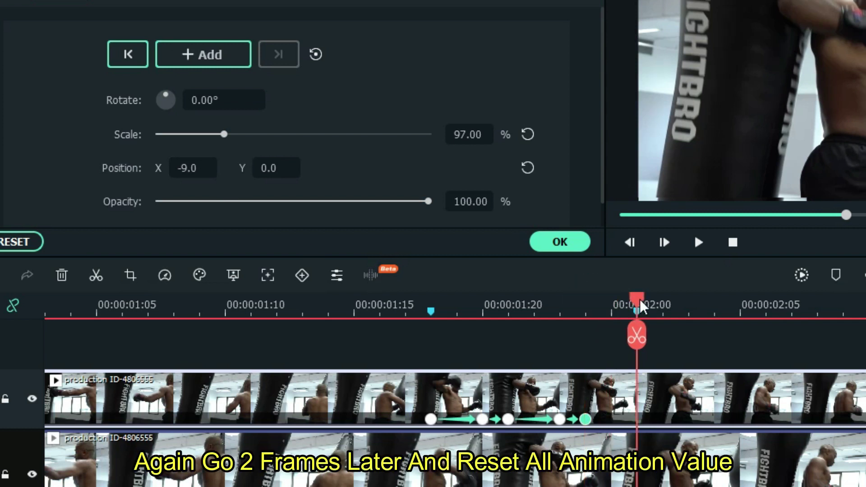
left_click(528, 168)
left_click(528, 134)
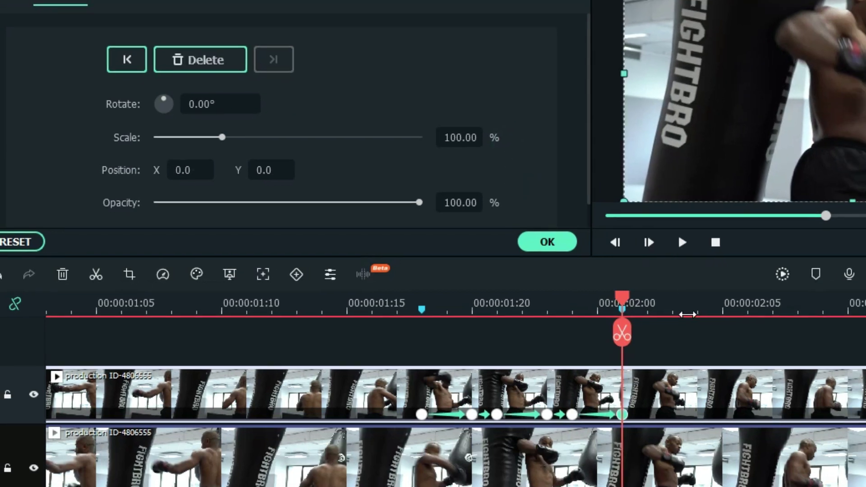
Step: Play back the shake section from before the first marker to check it, and confirm the animation settings
left_click_drag(701, 315, 602, 311)
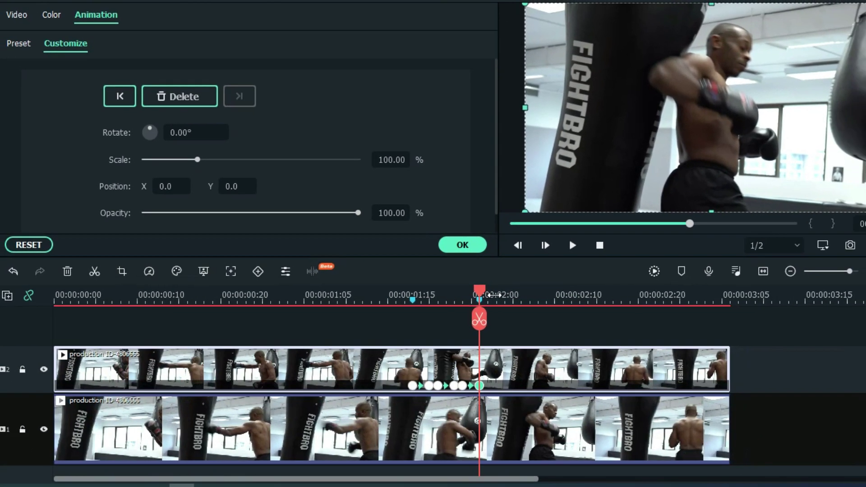
left_click(335, 292)
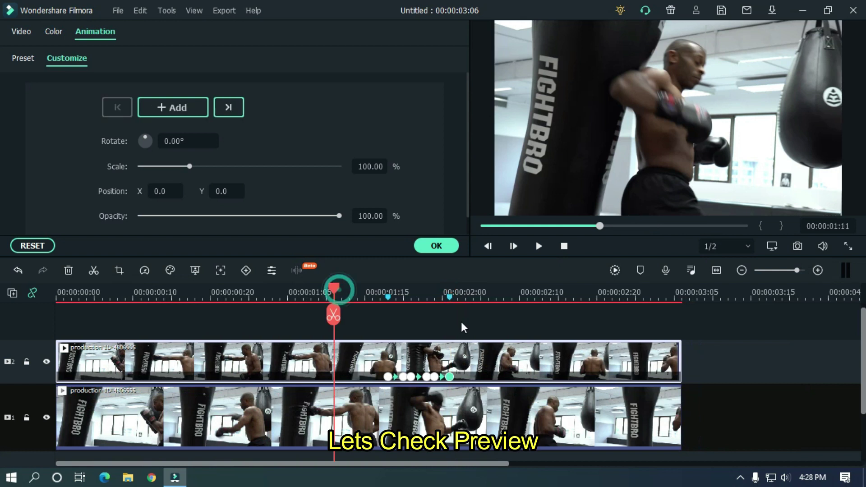
key("space")
left_click(731, 376)
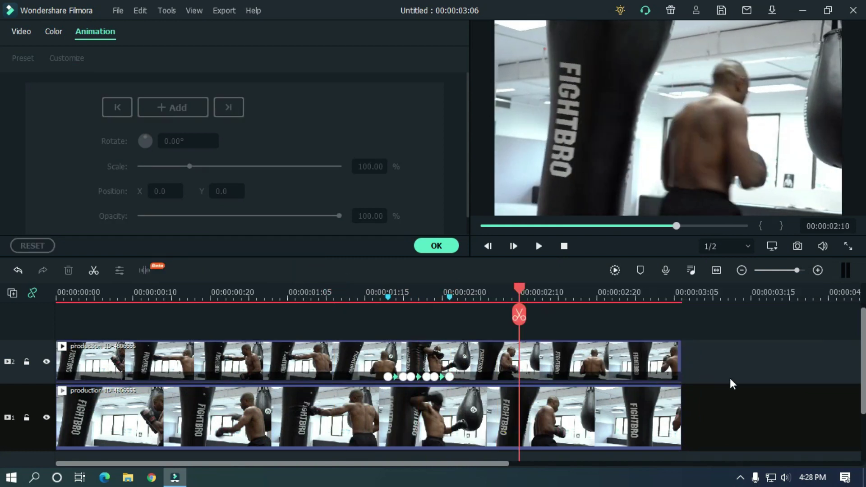
left_click(367, 293)
key("space")
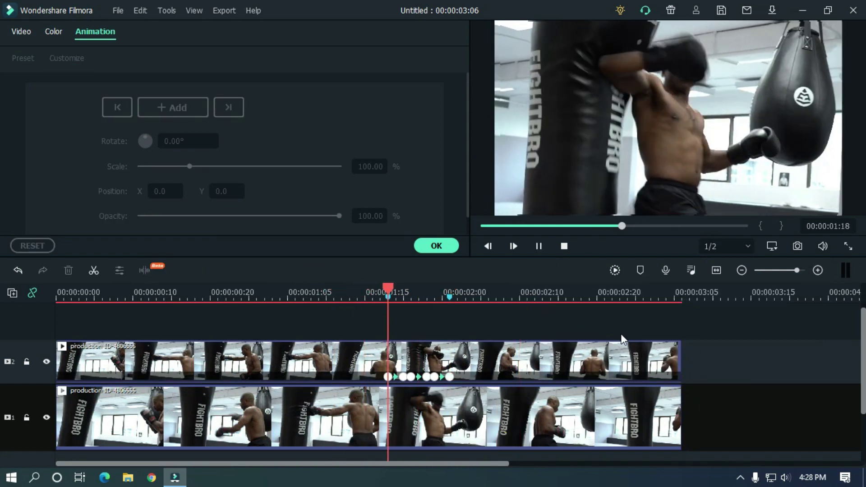
key("space")
left_click_drag(538, 290, 394, 289)
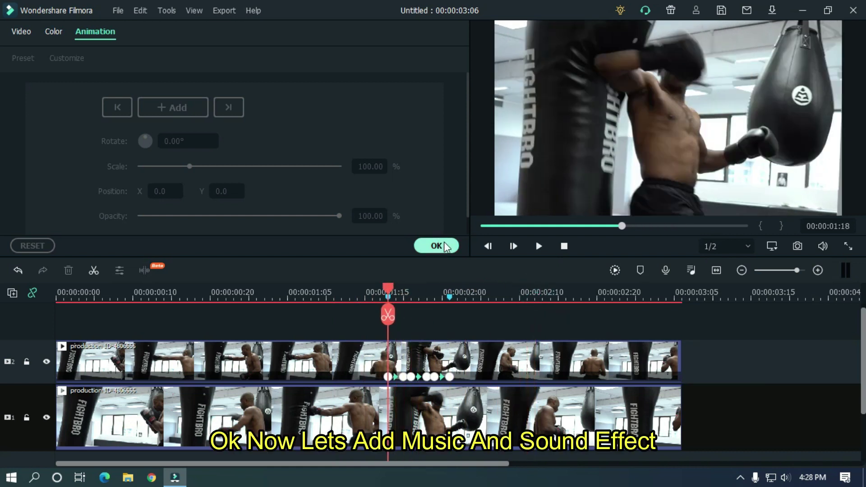
left_click(436, 246)
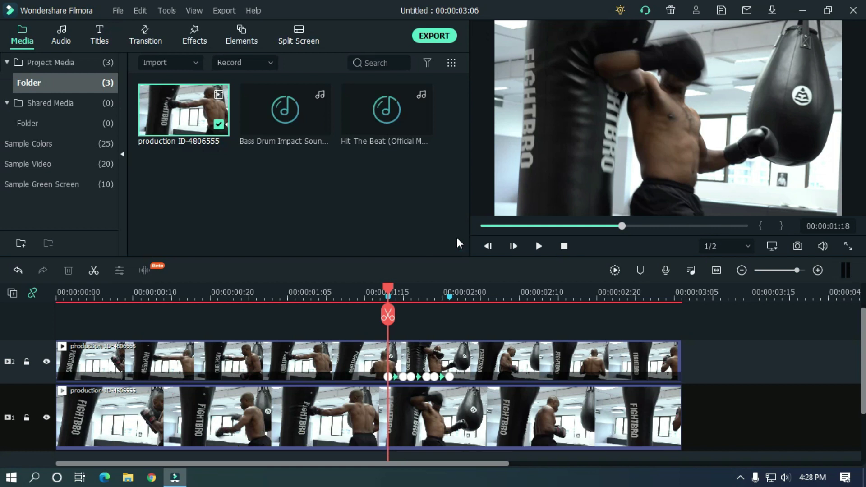
Step: Place the Hit The Beat music at the start of audio track 2
scroll(2, 375, "down", 3)
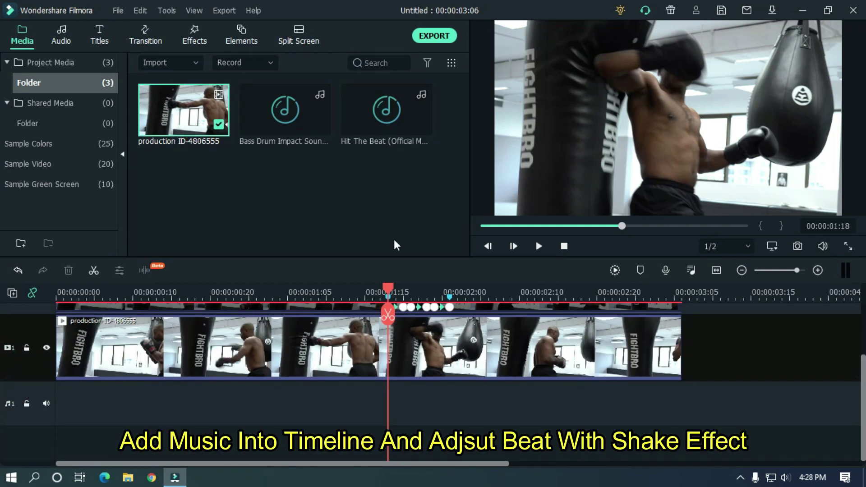
mouse_move(280, 145)
left_click_drag(361, 124, 43, 445)
scroll(491, 334, "down", 1)
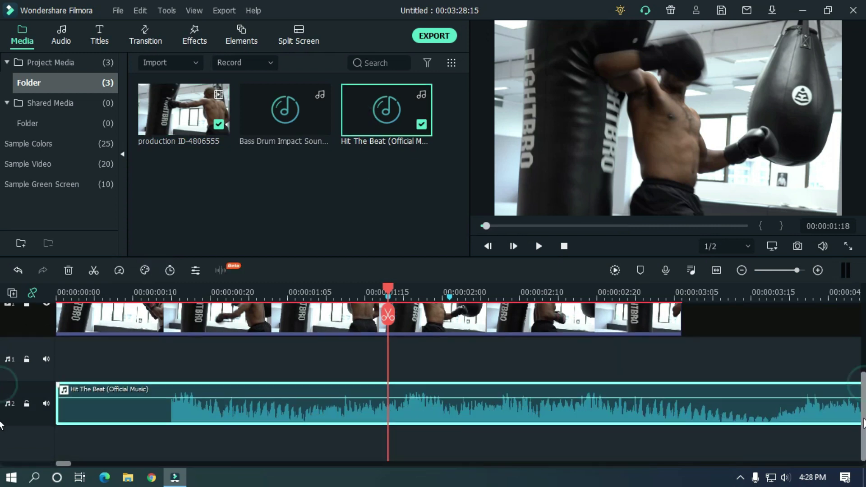
Step: Play the shake section with the music repeatedly to find the beat nearest the first marker in its waveform
key("ctrl+equal")
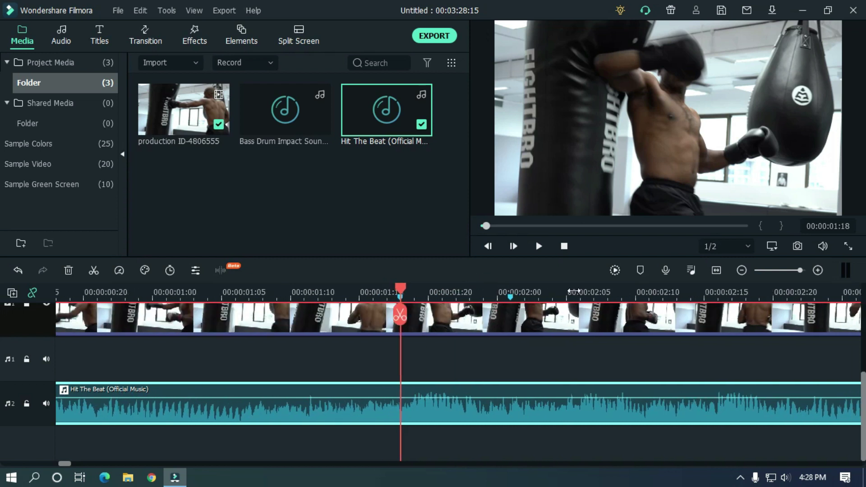
key("space")
key("space")
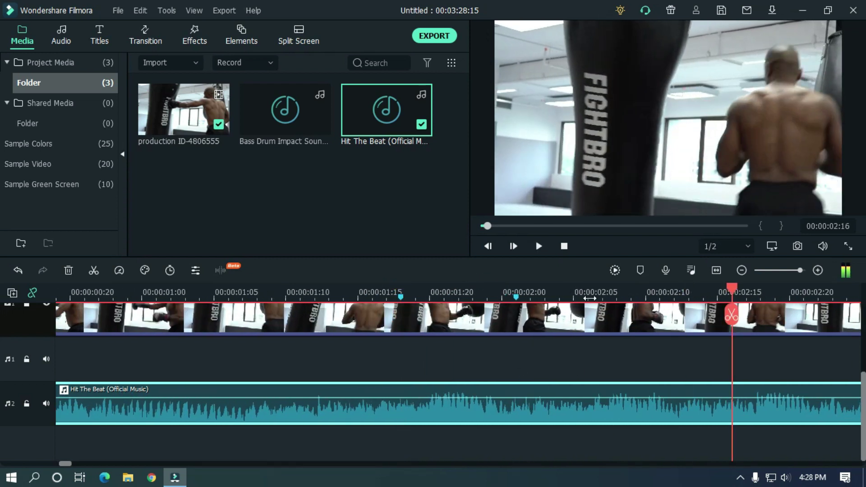
left_click_drag(590, 295, 473, 298)
left_click(308, 291)
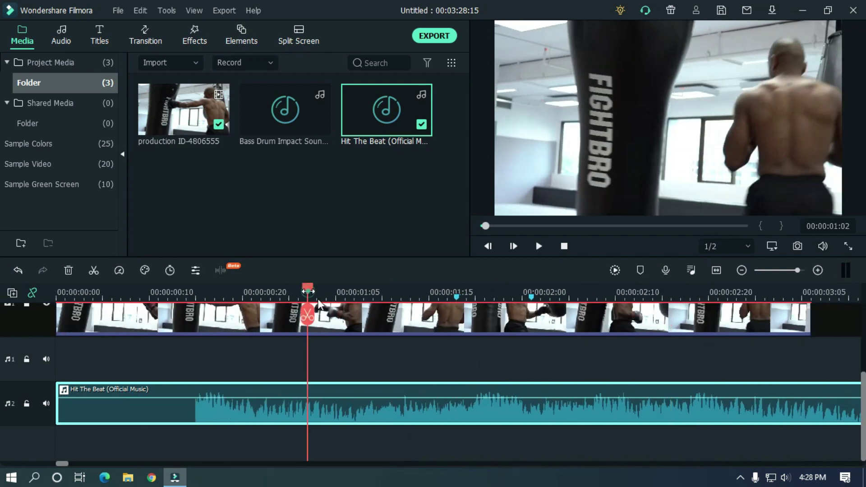
key("space")
key("space")
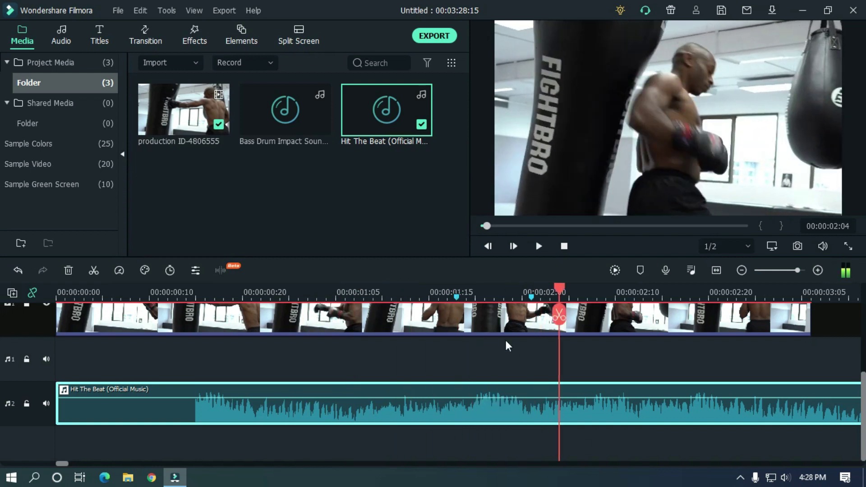
left_click(466, 293)
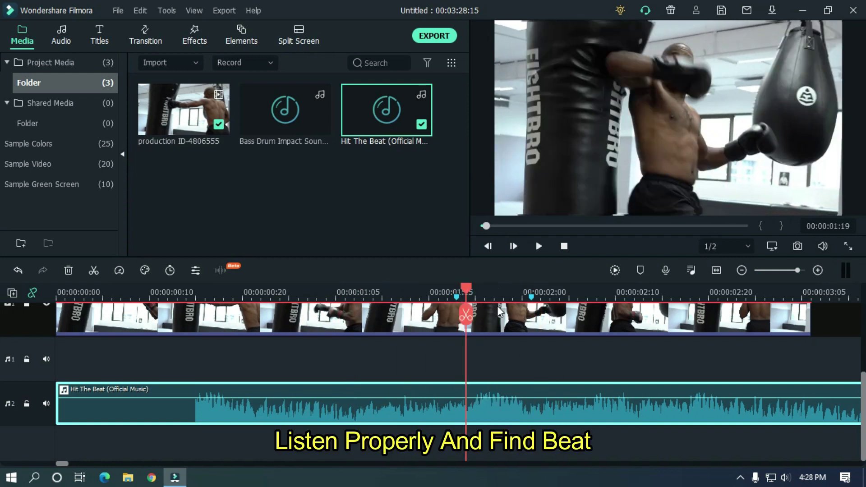
key("Right")
key("Right")
key("Left")
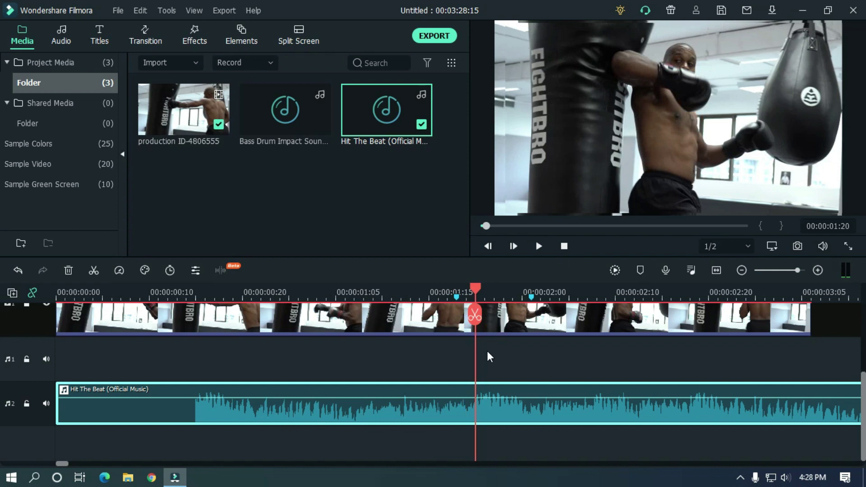
Step: Trim the start of the Hit The Beat music and shift the clip so its beat falls on the first marker
left_click_drag(512, 289, 119, 295)
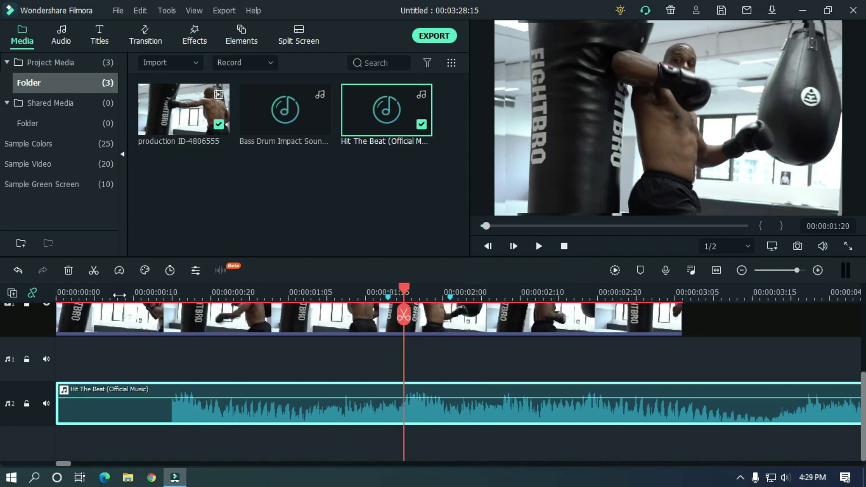
left_click_drag(55, 404, 172, 402)
left_click_drag(253, 291, 643, 289)
left_click_drag(458, 406, 419, 419)
key("Left")
key("Left")
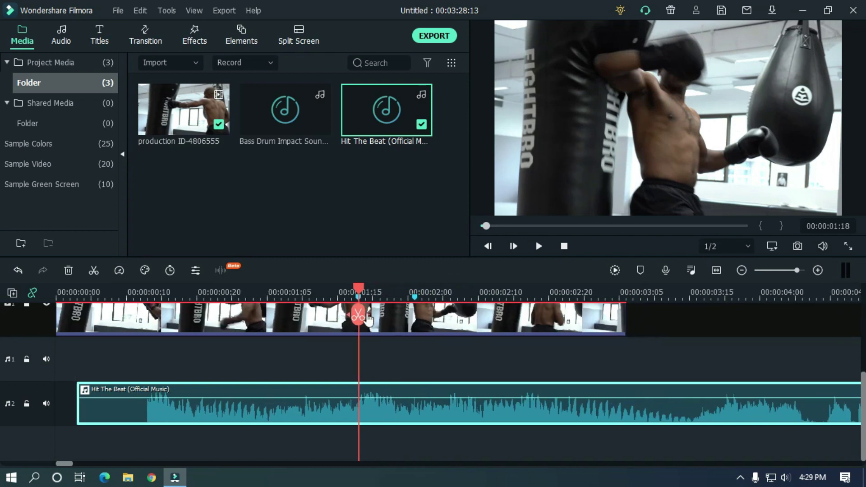
Step: Place the Bass Drum Impact sound effect on audio track 1 at the first marker and remove everything after 00:00:03:06
left_click(330, 175)
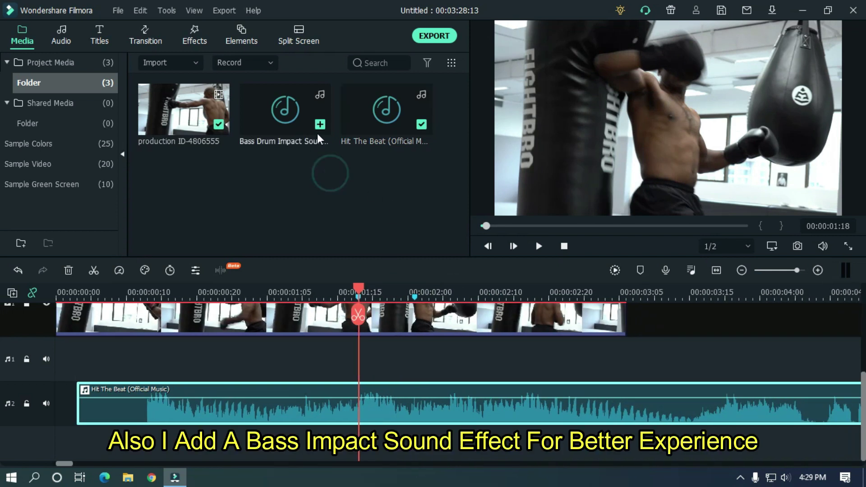
left_click_drag(309, 123, 361, 371)
left_click_drag(622, 296, 628, 298)
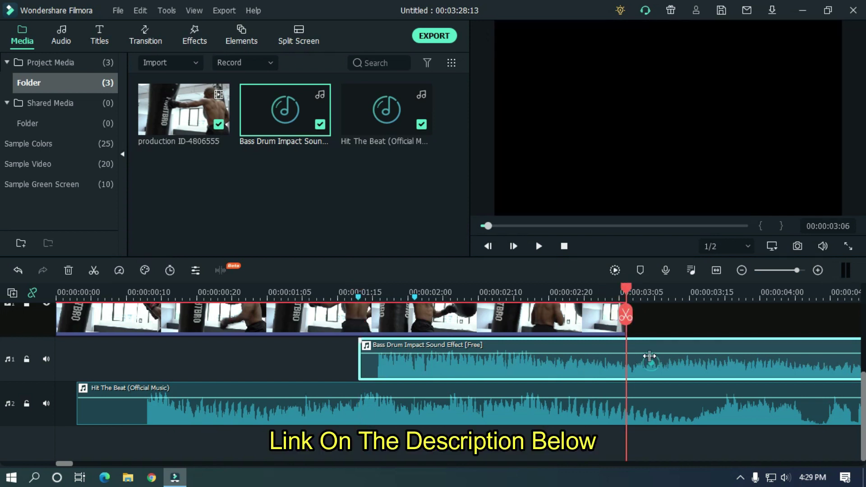
left_click(626, 316)
key("Delete")
Step: Trim the silent beginning off the bass drum sound effect and align its new start with the first marker
left_click_drag(429, 286, 402, 286)
left_click(231, 293)
left_click_drag(253, 291, 343, 291)
left_click_drag(246, 366, 296, 371)
left_click_drag(549, 290, 457, 283)
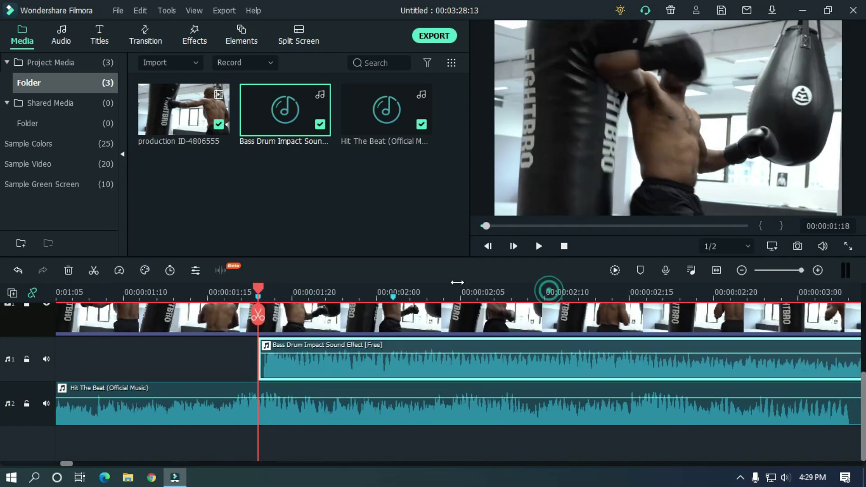
Step: Render the timeline preview with no clip selected
scroll(457, 282, "down", 2)
left_click(573, 343)
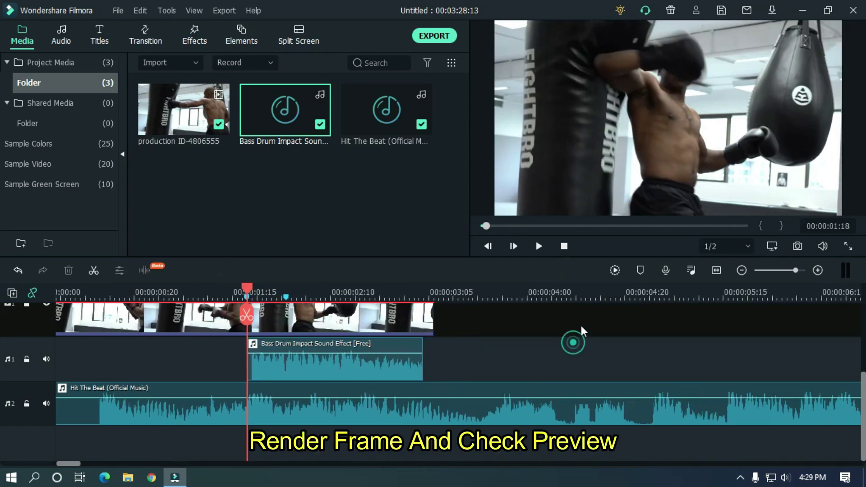
left_click(616, 272)
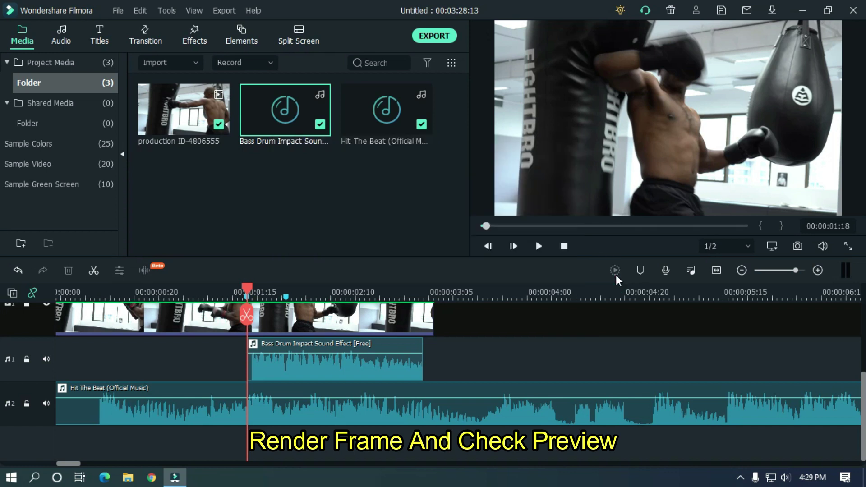
Step: Play the sequence from the beginning, and replay it from 00:00:01:13 to check the shake against the music and impact sound
left_click(490, 227)
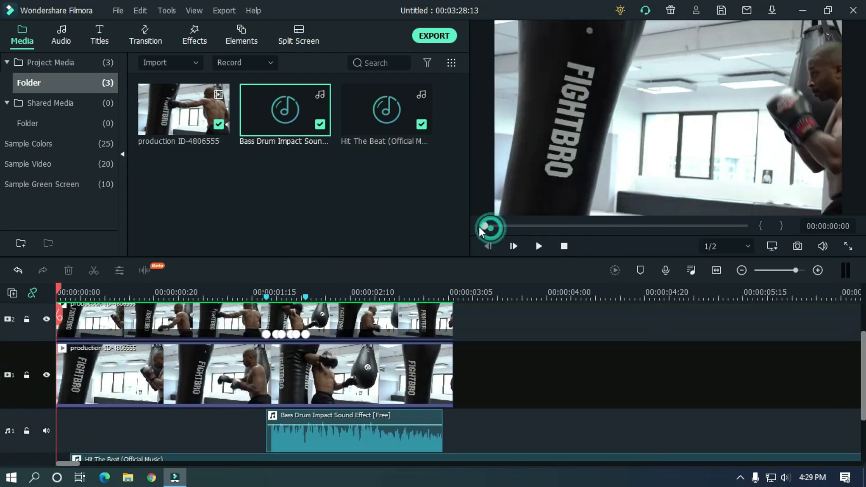
key("space")
left_click(577, 394)
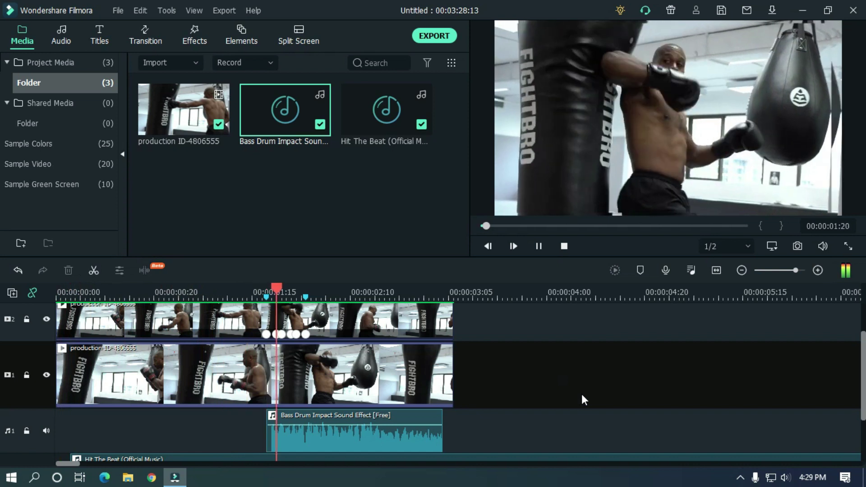
key("space")
left_click(243, 291)
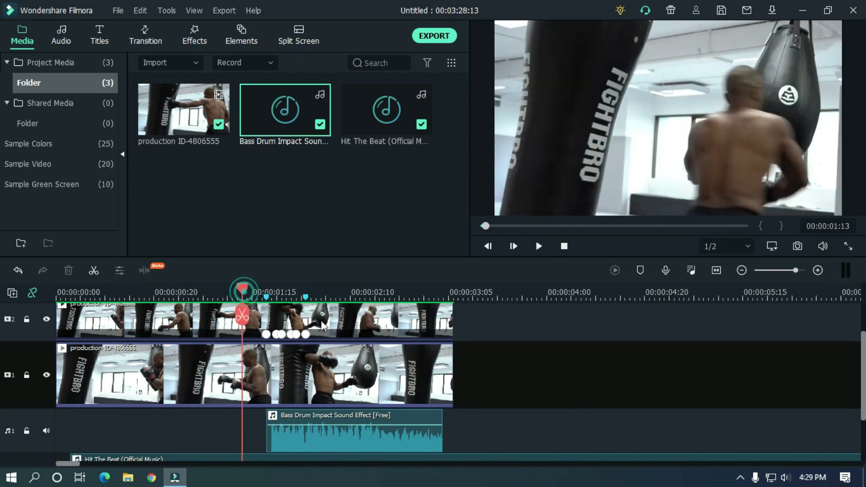
key("space")
key("space")
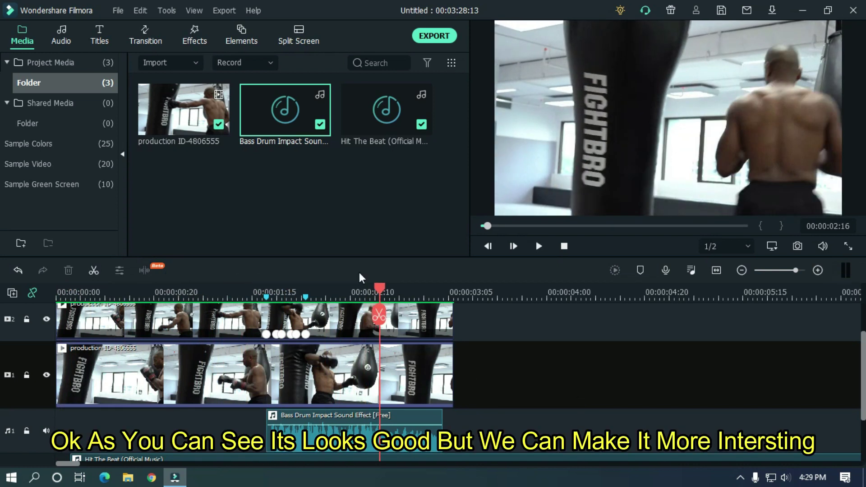
Step: Search the effects for blur and place the Blur effect above the upper clip, starting at the first marker
scroll(2, 400, "up", 2)
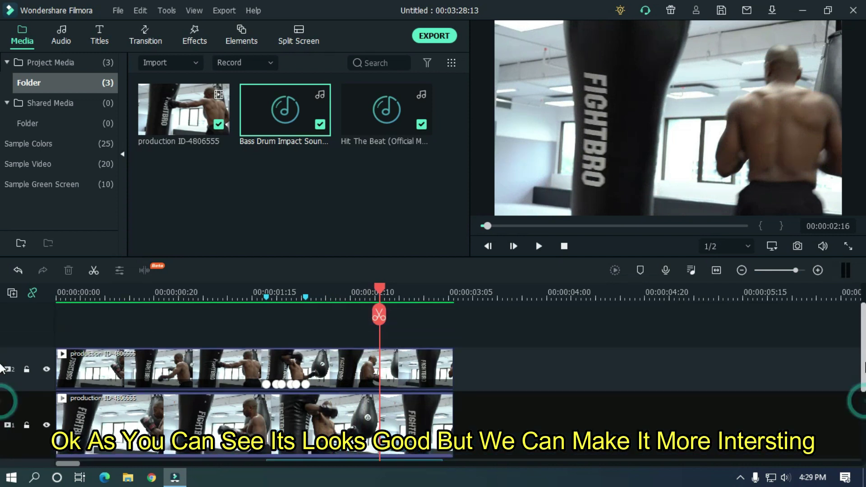
left_click(195, 41)
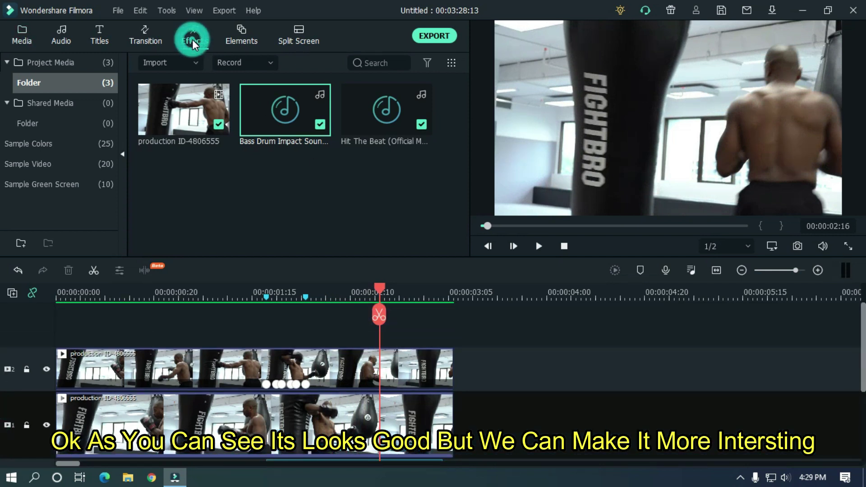
left_click(387, 63)
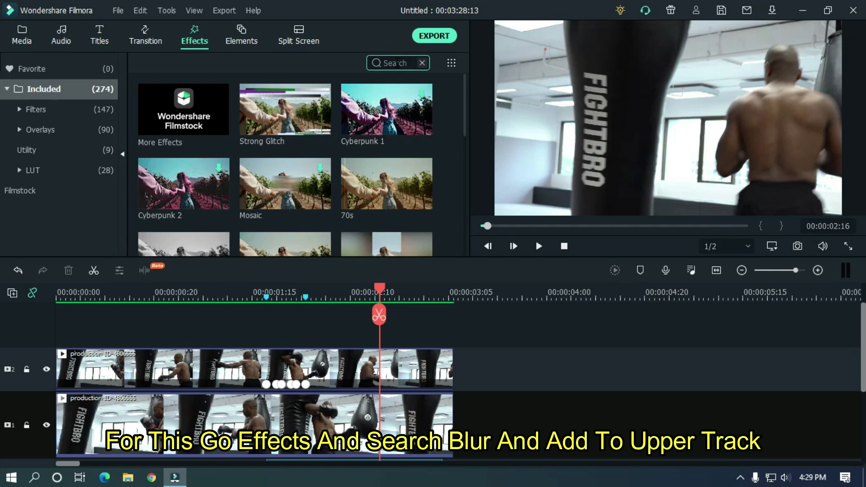
type("bl")
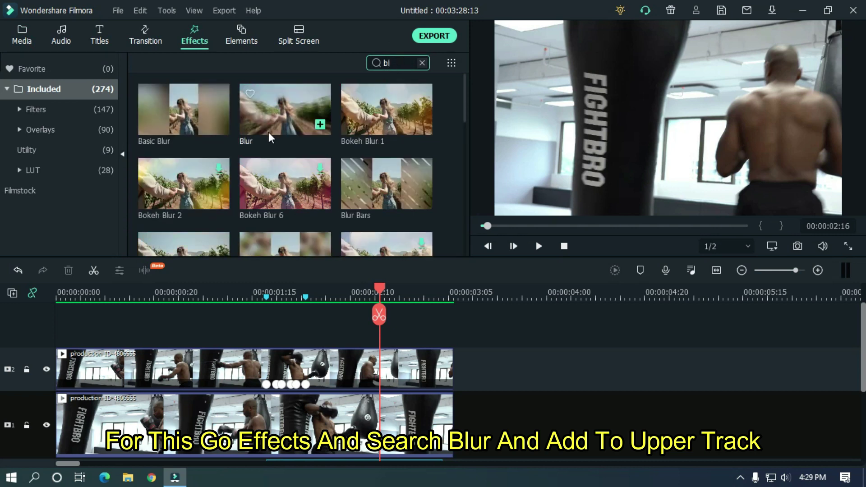
left_click_drag(272, 106, 271, 317)
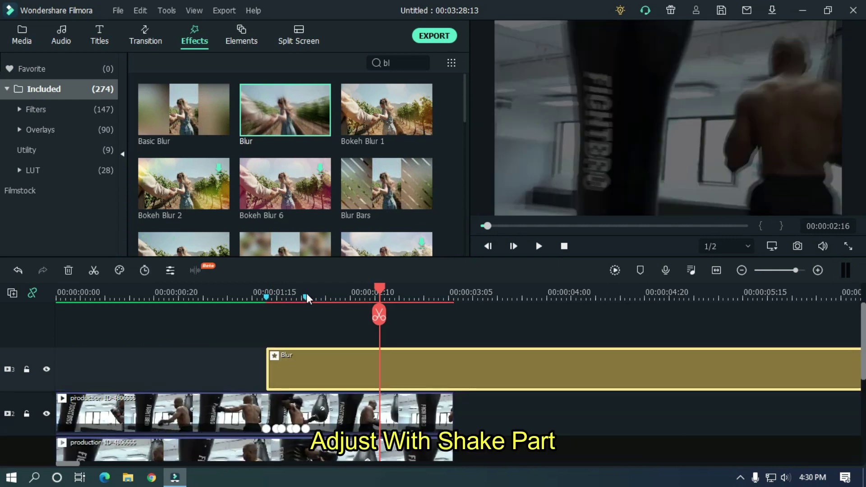
Step: Split the Blur effect at the second marker and delete the part after it
left_click(306, 294)
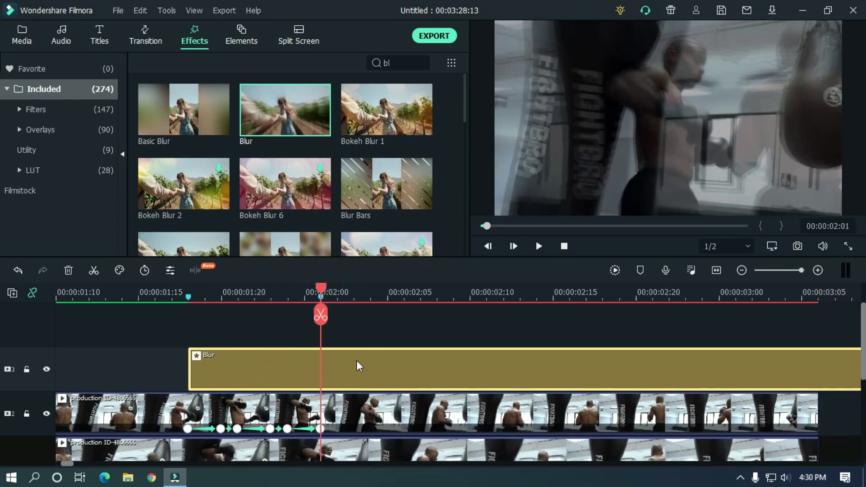
left_click(356, 361)
left_click(320, 316)
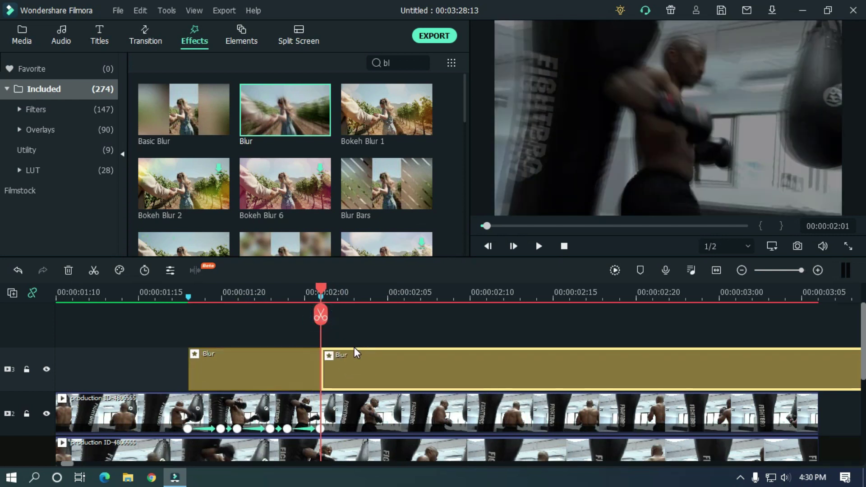
key("Delete")
Step: Set the Blur effect's Alpha, Zoom Rate and Phase Increment to 30 each, with the playhead at 00:00:01:21
left_click(243, 370)
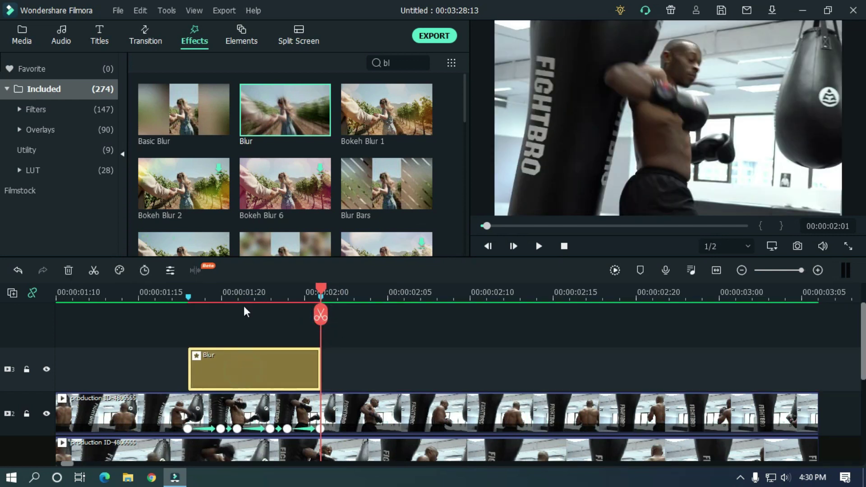
left_click(238, 312)
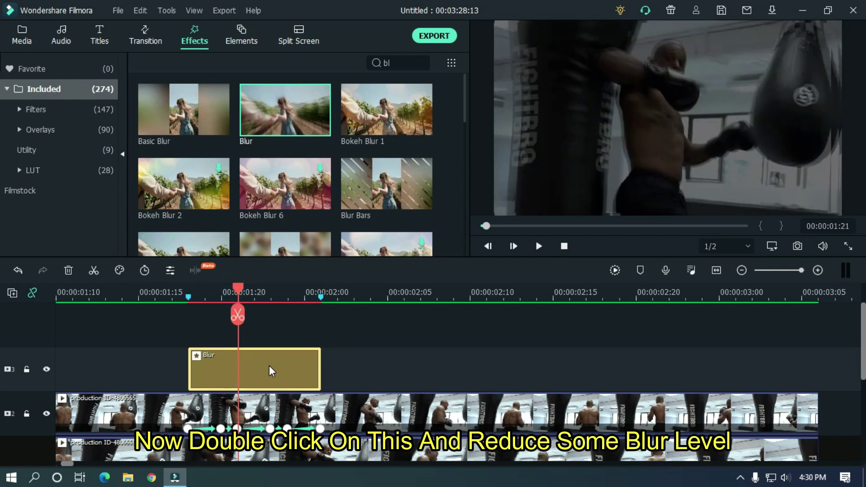
double_click(270, 367)
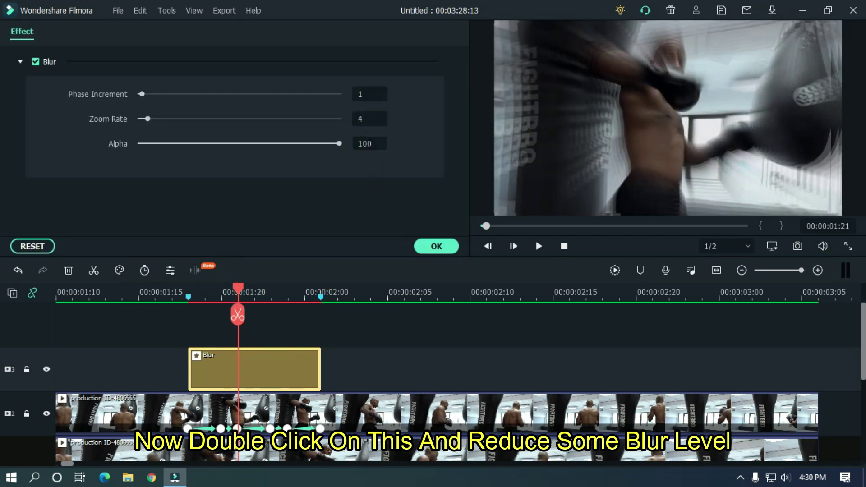
left_click(374, 143)
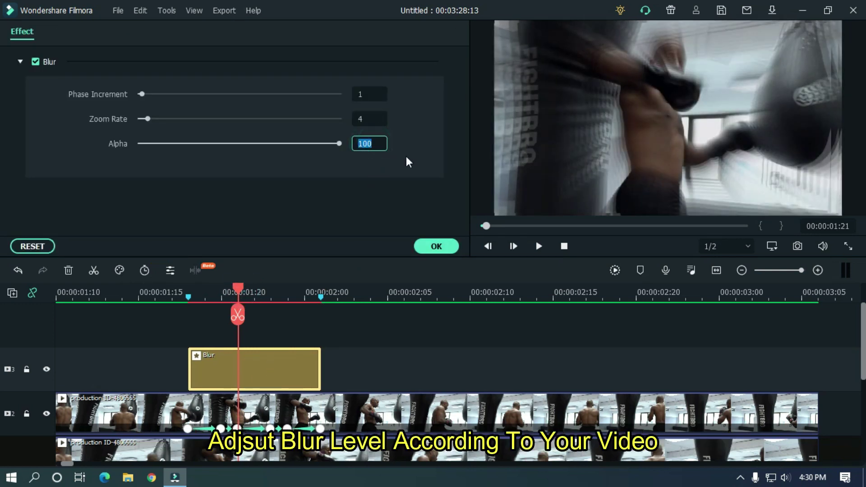
type("30")
key("Return")
left_click(365, 118)
type("30")
key("Return")
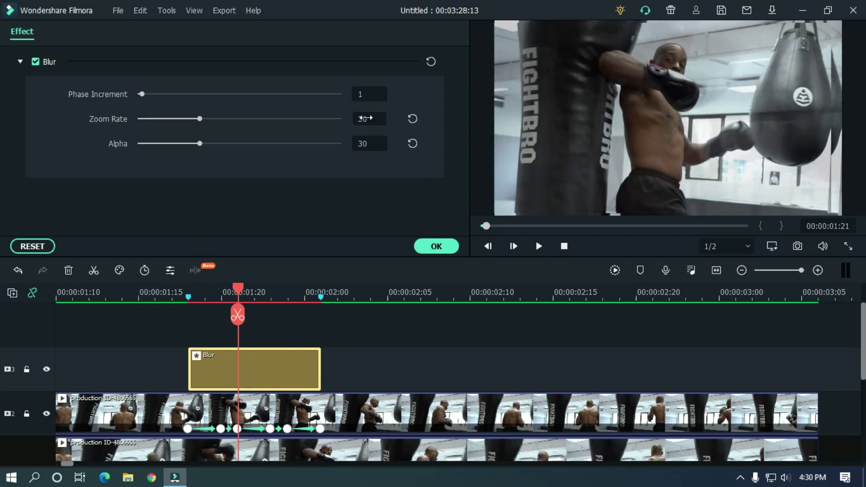
left_click(370, 93)
type("30")
key("Return")
Step: Render the timeline preview again with the adjusted Blur effect
left_click_drag(442, 292, 318, 288)
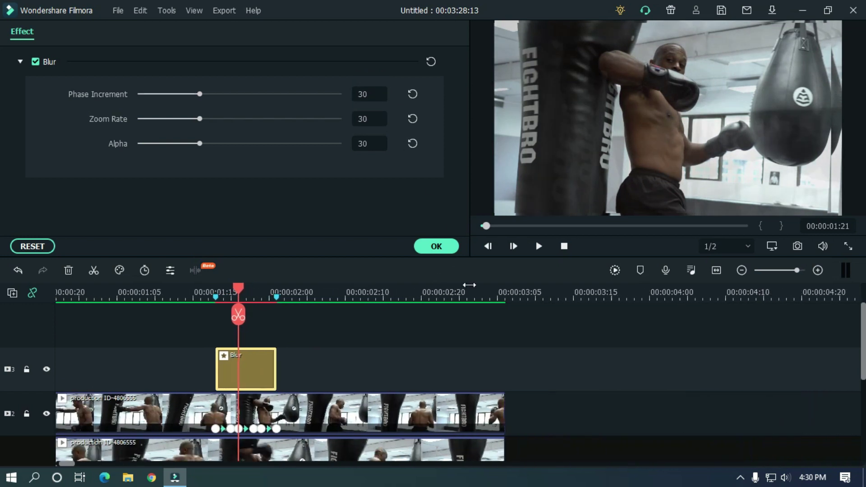
left_click(614, 273)
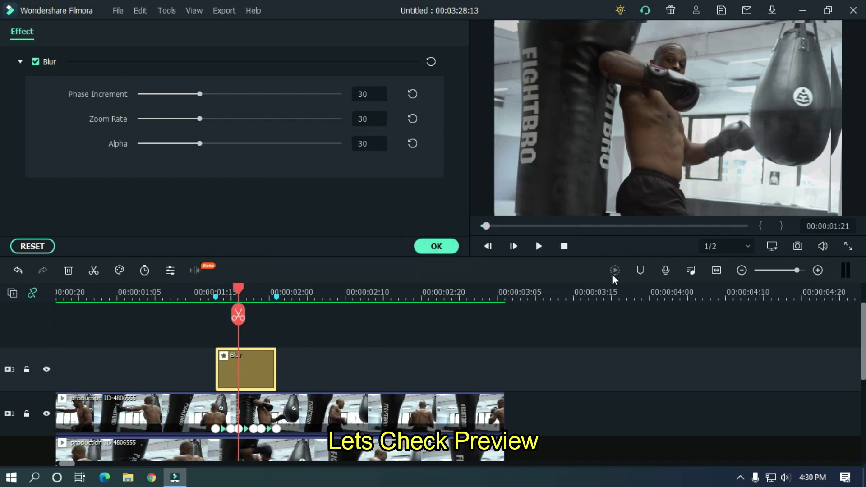
scroll(516, 296, "down", 3)
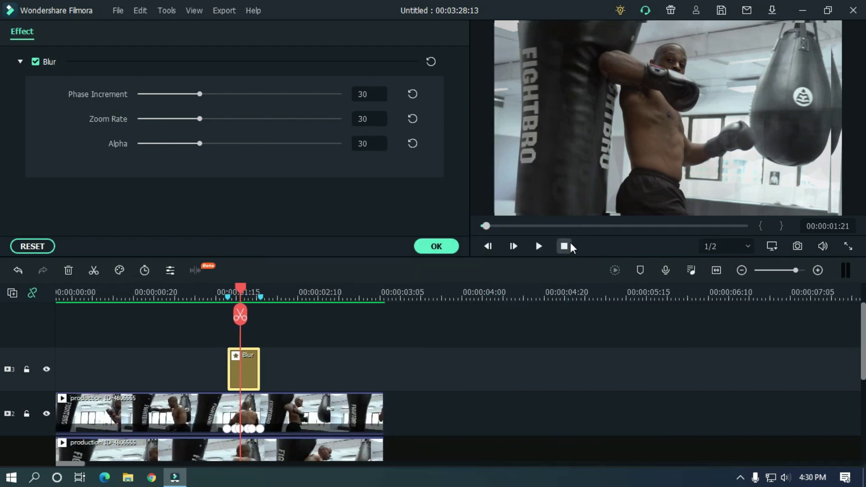
Step: Play the sequence from the beginning through the shake section to check the blur
left_click(564, 246)
left_click(568, 343)
key("space")
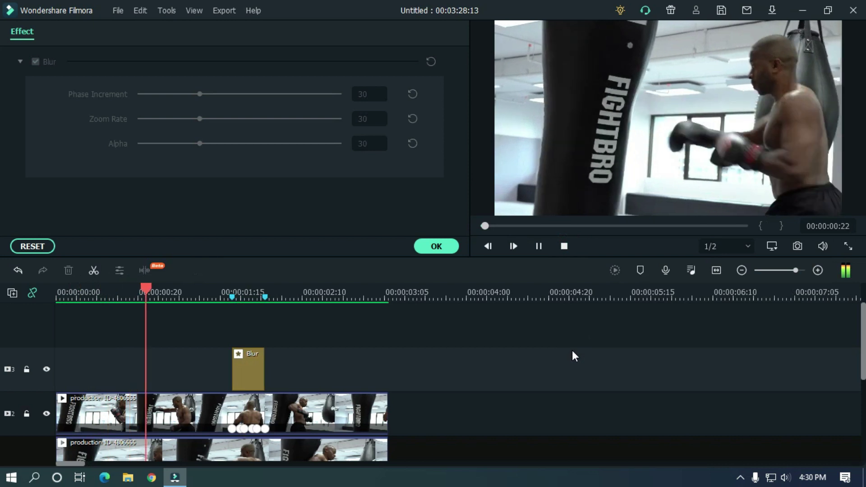
key("space")
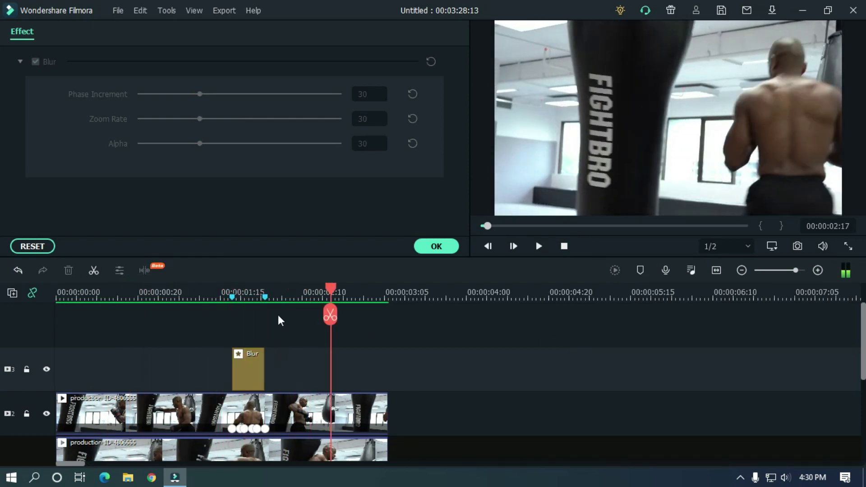
Step: Reduce the Blur effect's Alpha to 20 with the playhead at 00:00:01:22
left_click(249, 292)
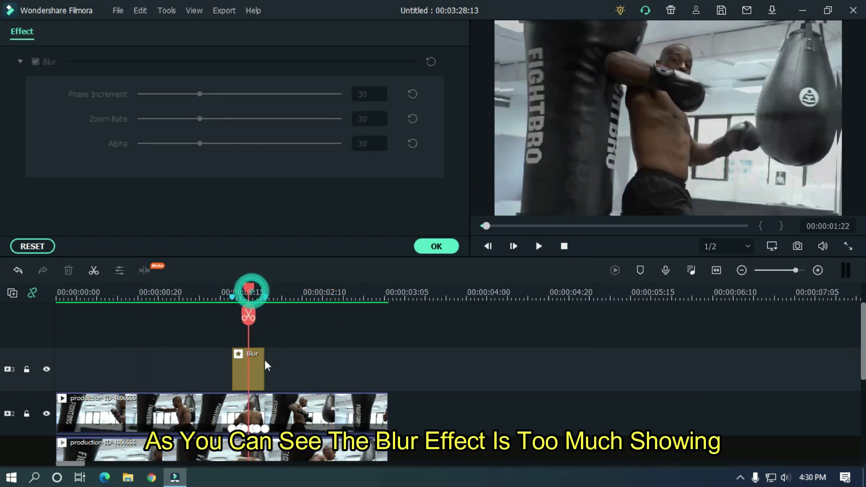
left_click(261, 360)
left_click(376, 143)
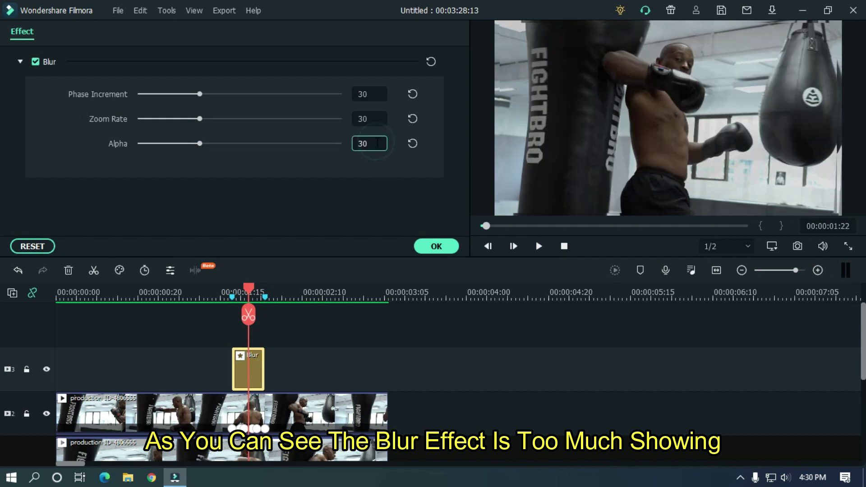
type("20")
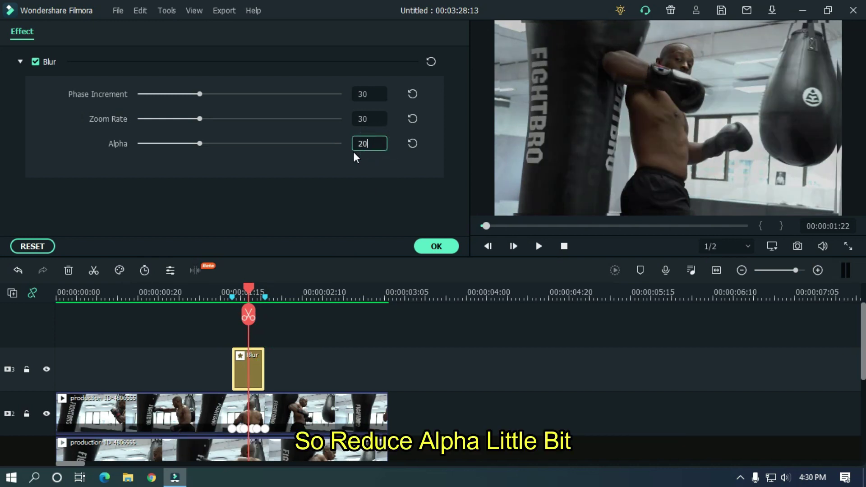
key("Return")
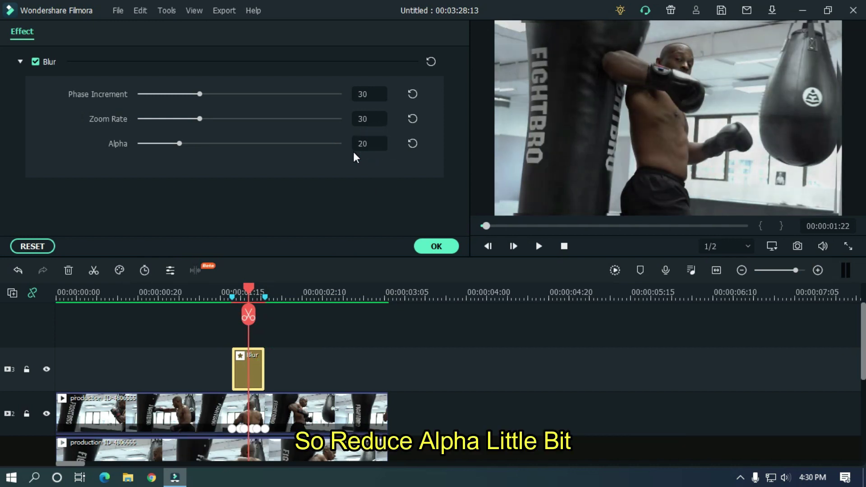
Step: Play the shake section from just before the first marker to check the reduced blur
left_click(178, 300)
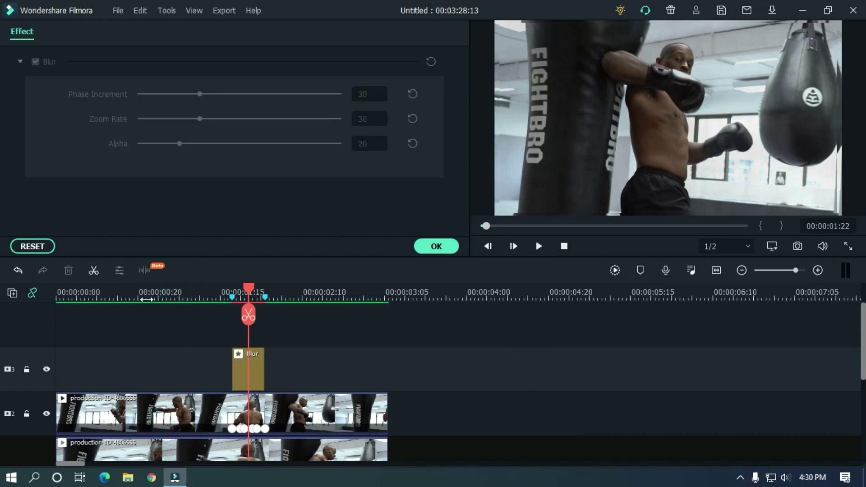
left_click(499, 357)
key("space")
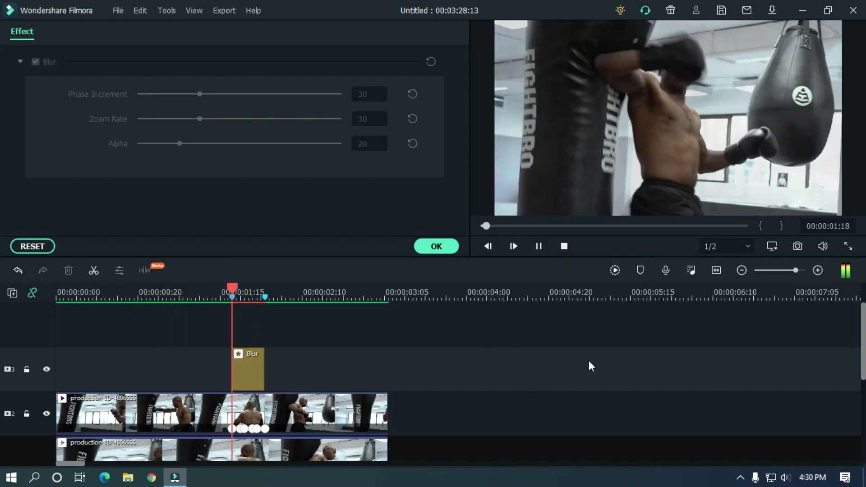
key("space")
scroll(1, 356, "down", 2)
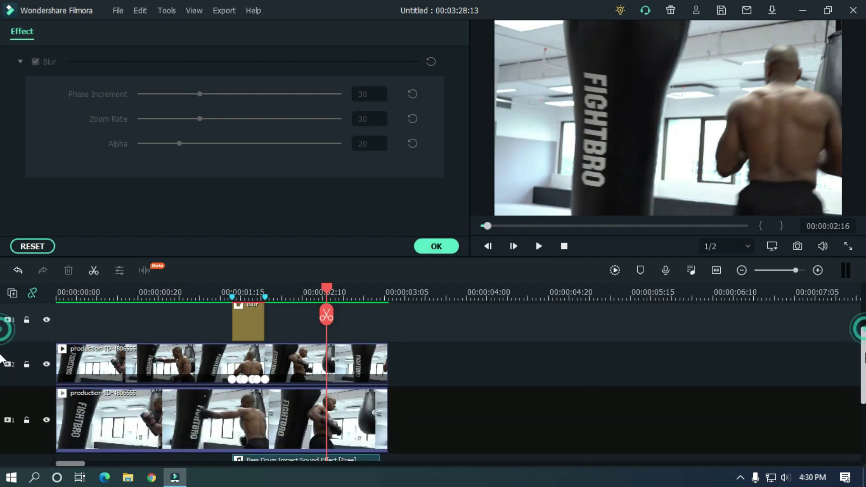
left_click(163, 293)
key("space")
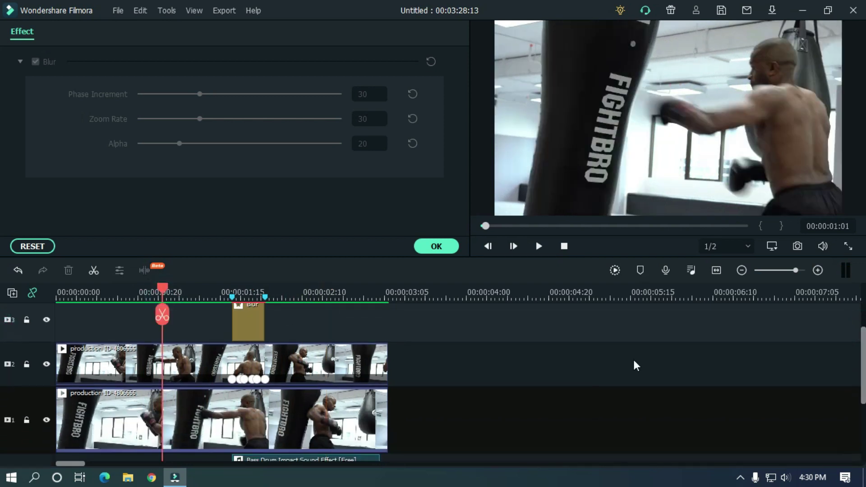
key("space")
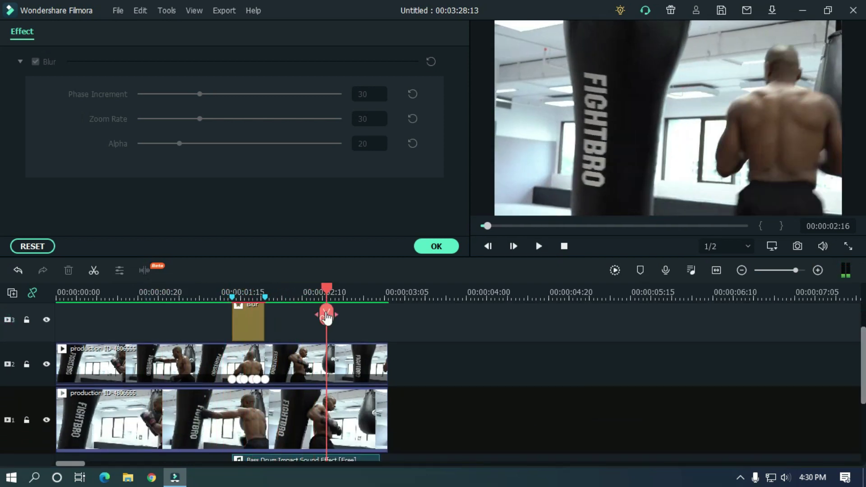
Step: Copy the video clips, Blur effect and impact sound, and paste them directly after the original clips
scroll(327, 316, "down", 1)
key("ctrl+a")
key("ctrl+c")
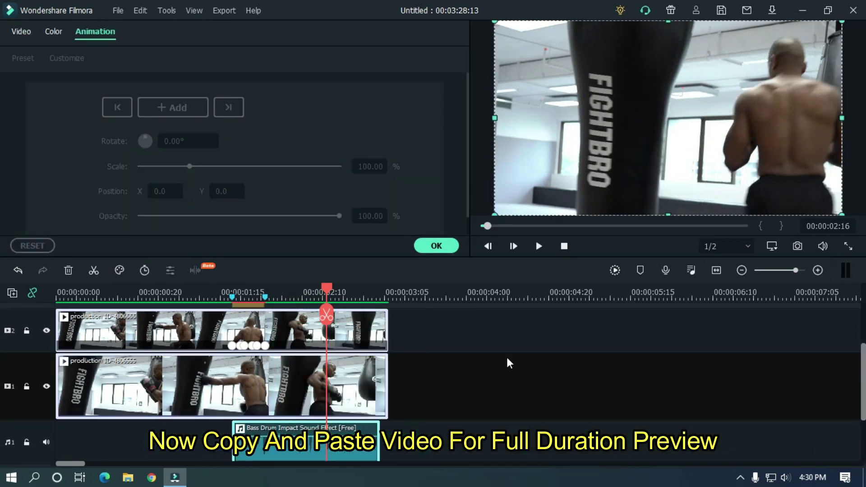
left_click(409, 292)
key("ctrl+v")
left_click_drag(446, 387, 443, 389)
scroll(453, 390, "down", 1)
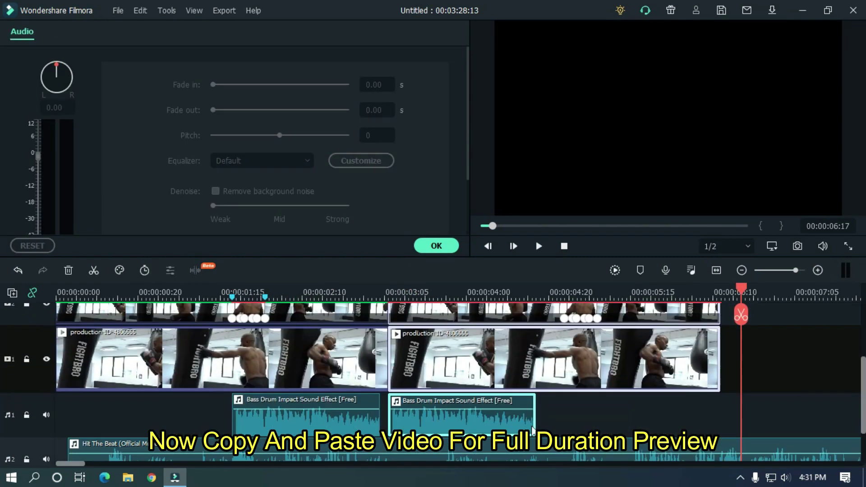
Step: Move the pasted Bass Drum Impact sound to start with the second shake's first keyframe at 00:00:04:24
left_click(462, 421)
left_click_drag(463, 421, 639, 406)
left_click(567, 291)
left_click_drag(668, 290, 722, 290)
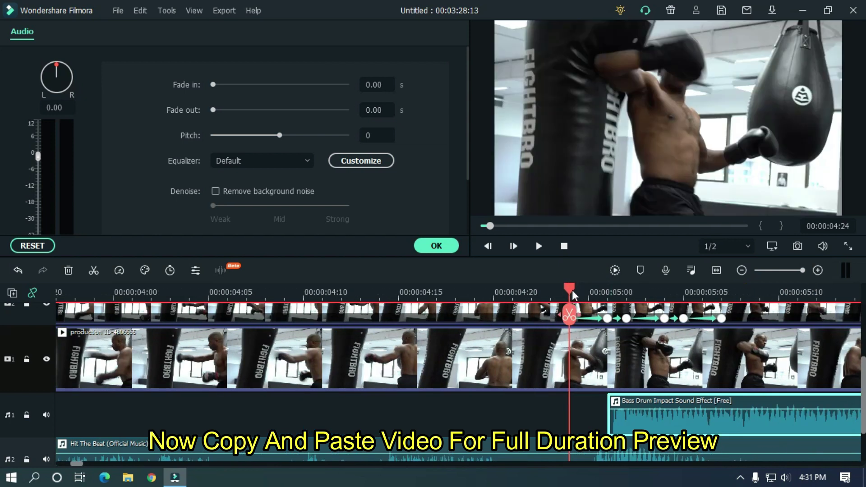
left_click_drag(647, 414, 587, 420)
key("ctrl+minus")
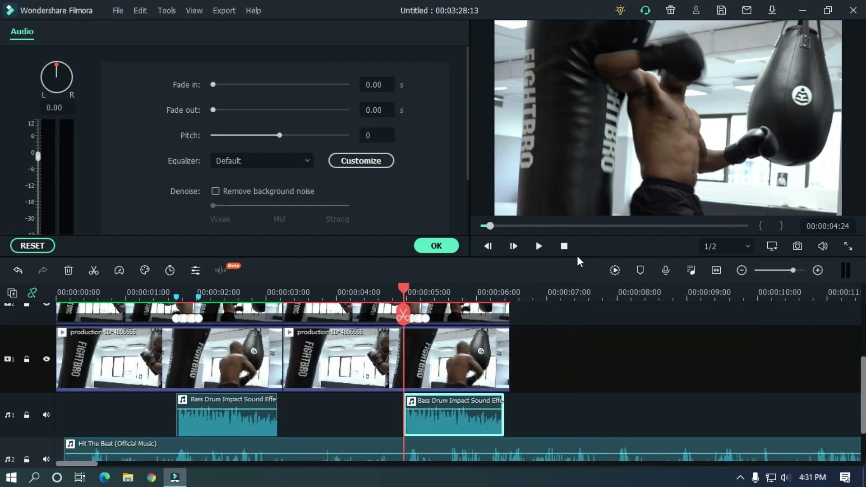
Step: Play the duplicated sequence from the beginning to check both shakes with their sounds and music
left_click(590, 367)
key("space")
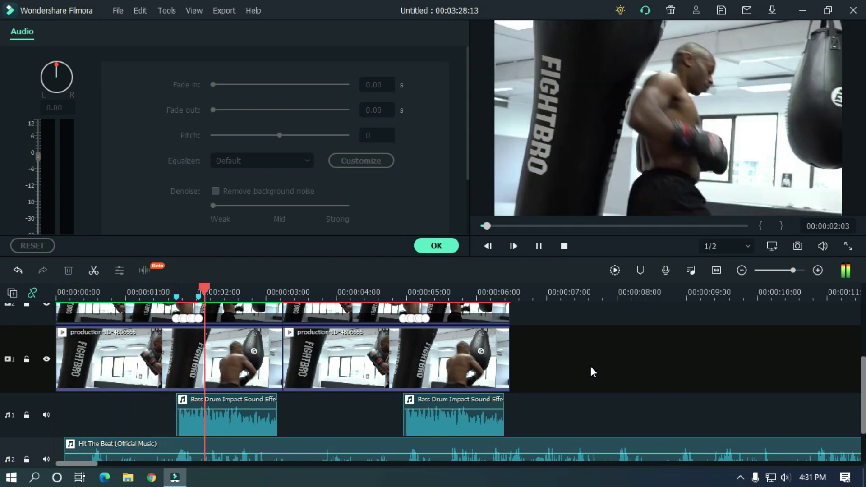
left_click(599, 374)
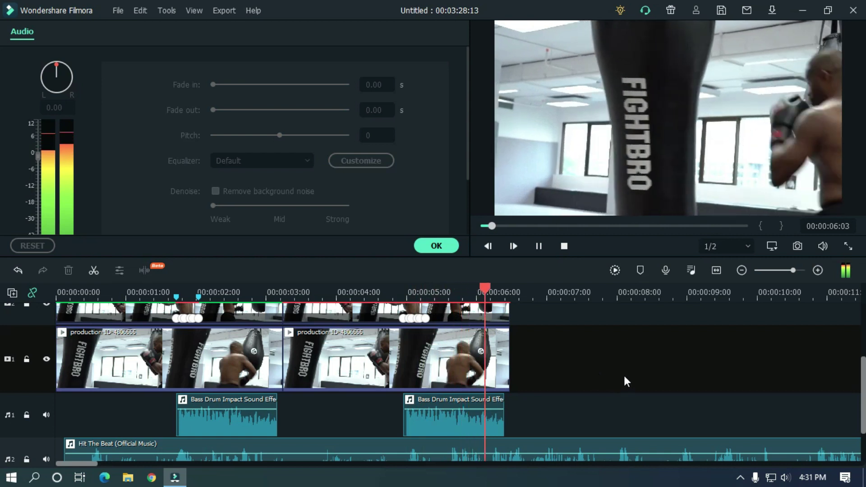
left_click_drag(648, 293, 512, 284)
left_click(564, 246)
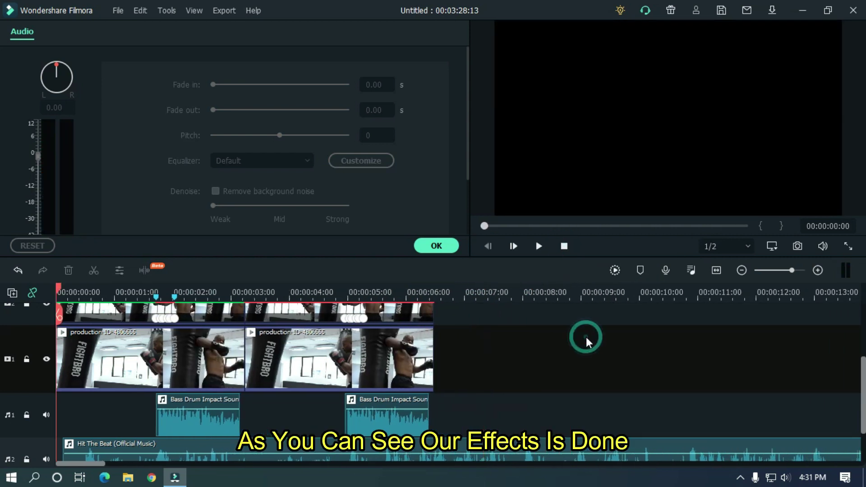
key("space")
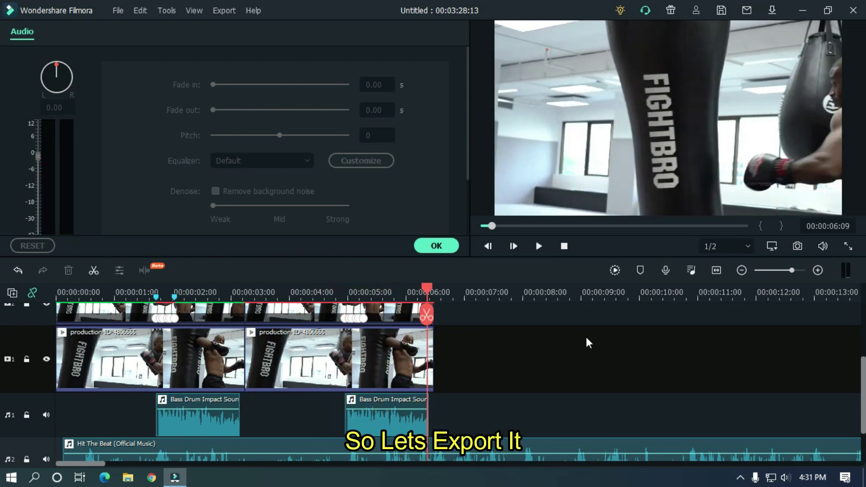
Step: Close the audio settings and trim the Hit The Beat music to end shortly after the second video clip
left_click(430, 246)
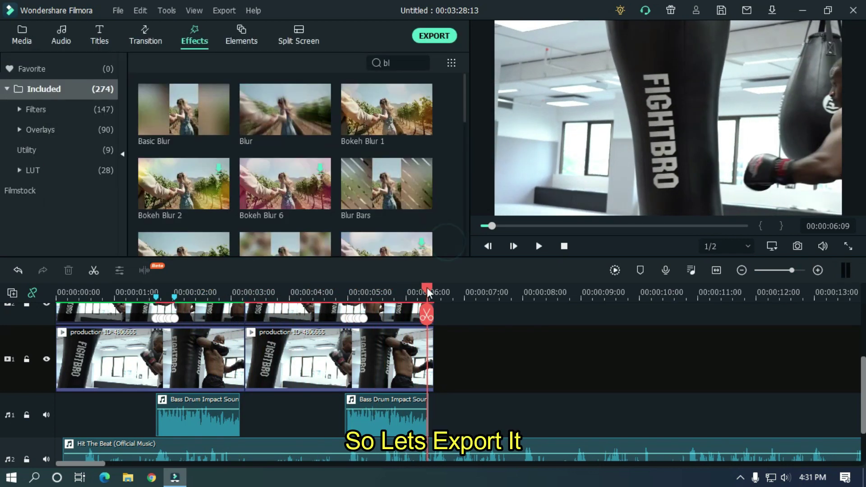
left_click_drag(426, 289, 462, 289)
Step: Export the sequence to the computer as an MP4 named "Impact Shake Effect"
left_click(434, 36)
type("Impact Shake Effect")
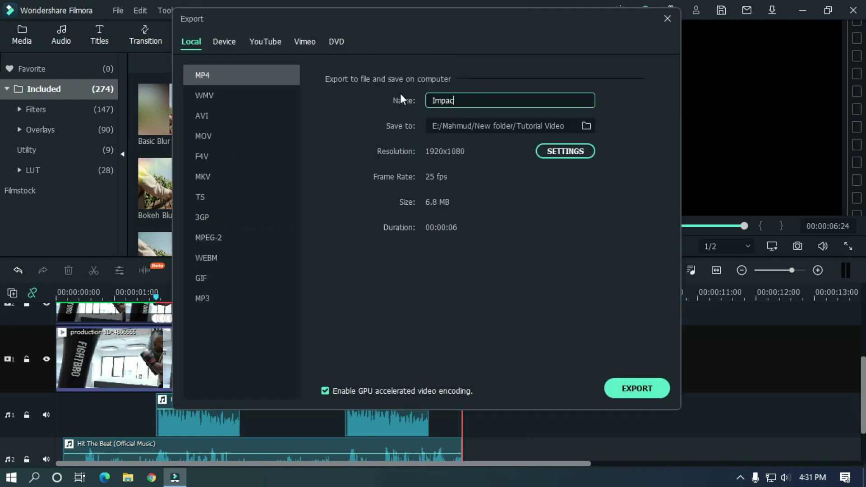
left_click(644, 389)
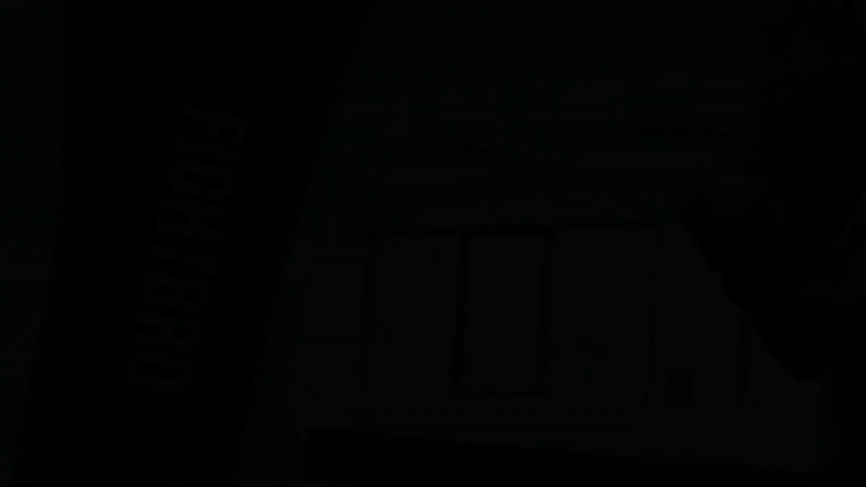